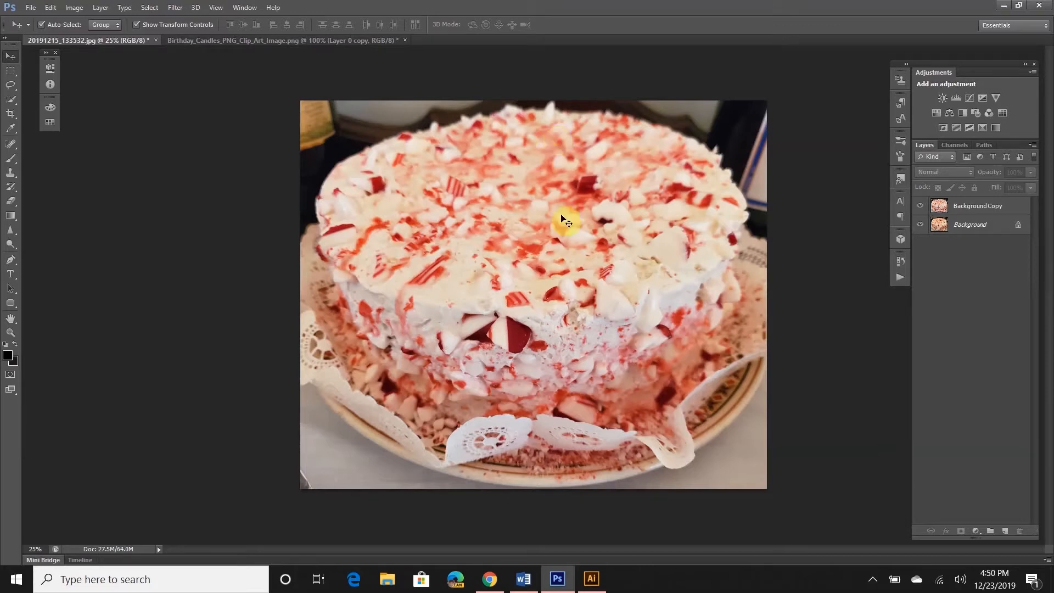
# Copy the burst artwork in Illustrator to the clipboard
pyautogui.click(592, 588)
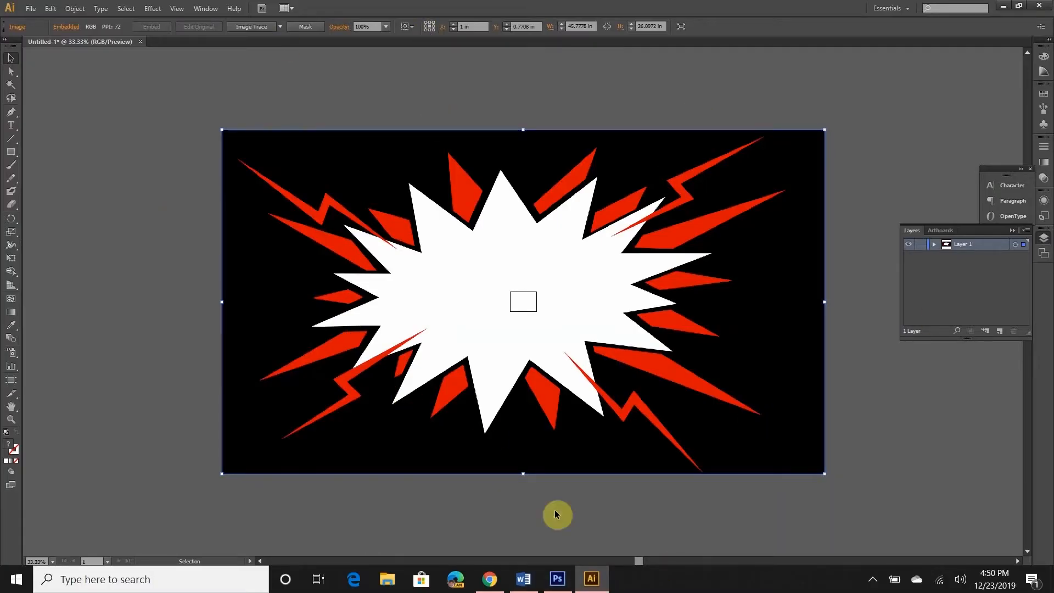
pyautogui.click(561, 581)
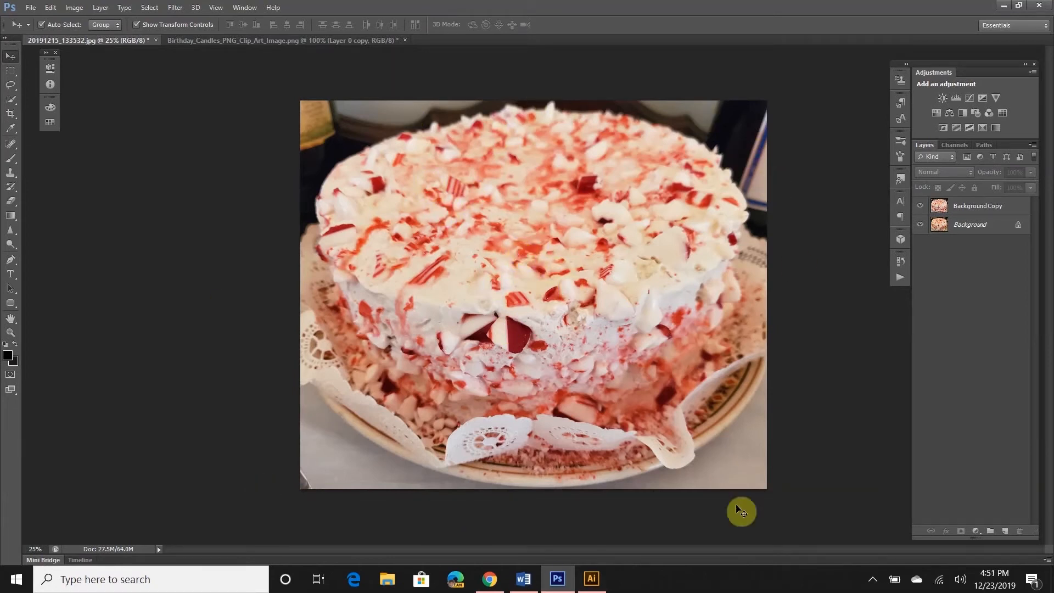
pyautogui.click(583, 580)
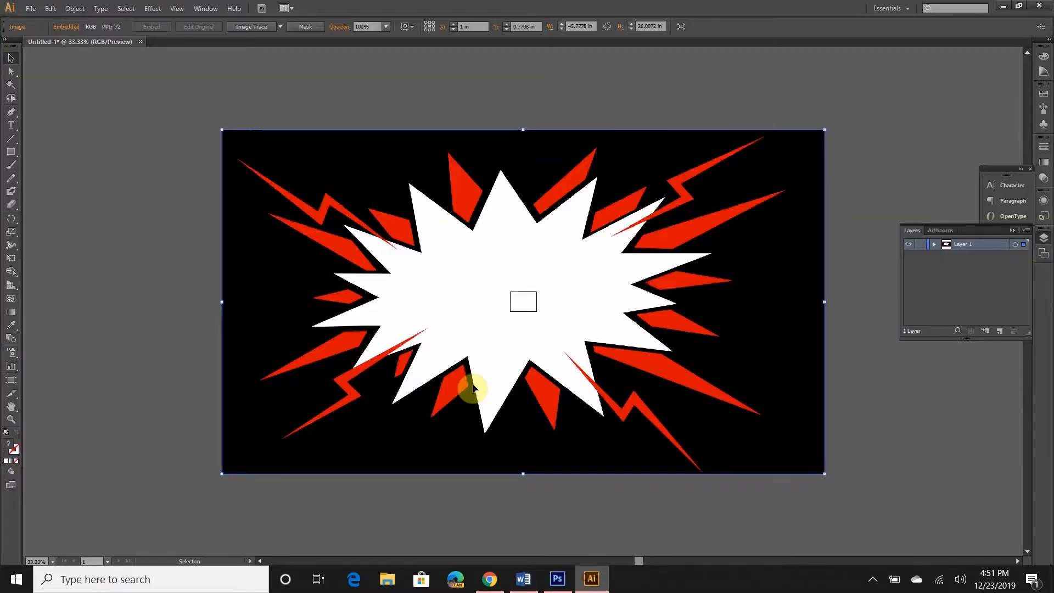
pyautogui.press('a')
# Create a blank 3296 × 1879 clipboard-sized Untitled-1 document in Photoshop and paste into it
pyautogui.click(557, 581)
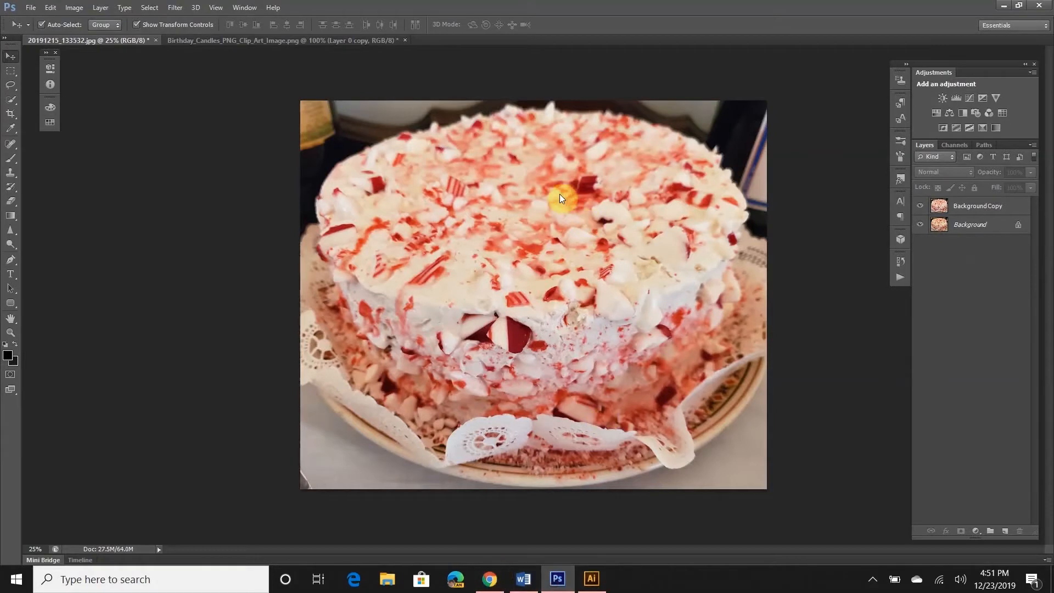
pyautogui.hotkey('ctrl', 'n')
pyautogui.click(638, 153)
pyautogui.hotkey('ctrl', 'v')
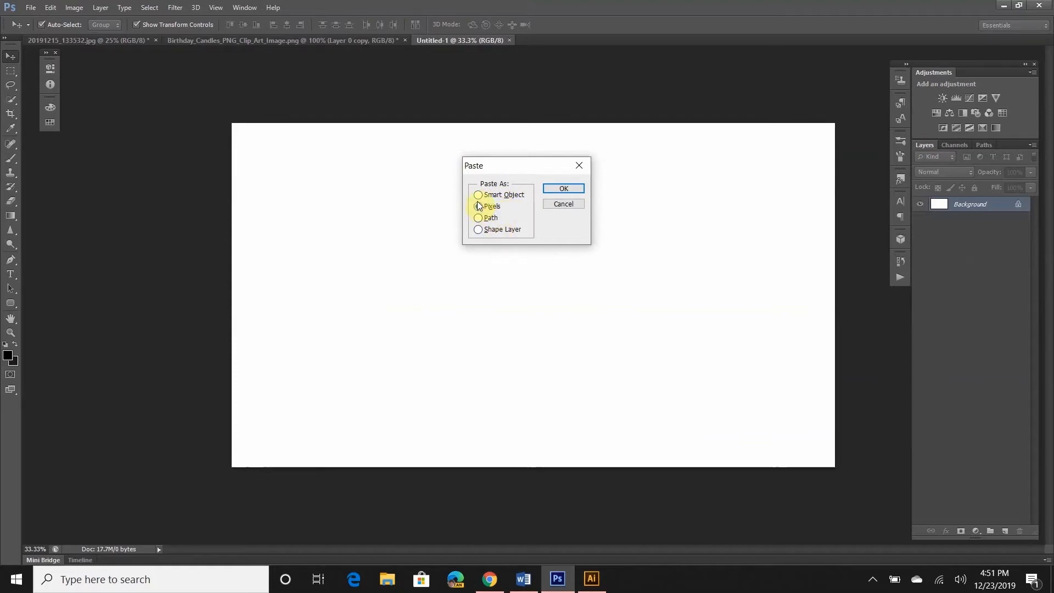
# Paste the burst as Pixels so it fills the canvas on Layer 1
pyautogui.press('Return')
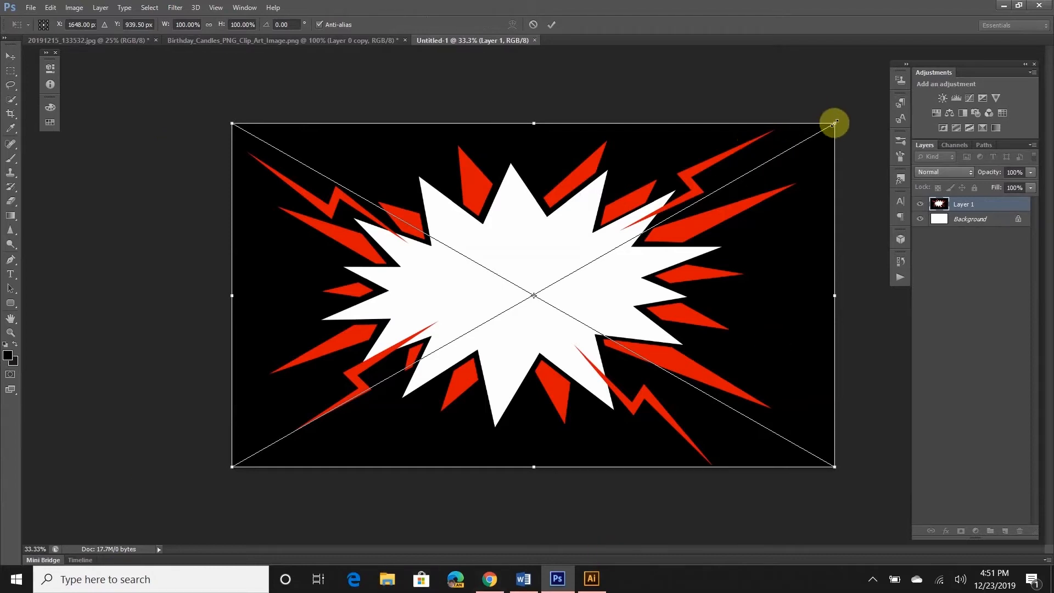
# Shrink the pasted burst into the lower-left corner, then stretch it back to fill the canvas
pyautogui.moveTo(835, 122); pyautogui.dragTo(306, 388)
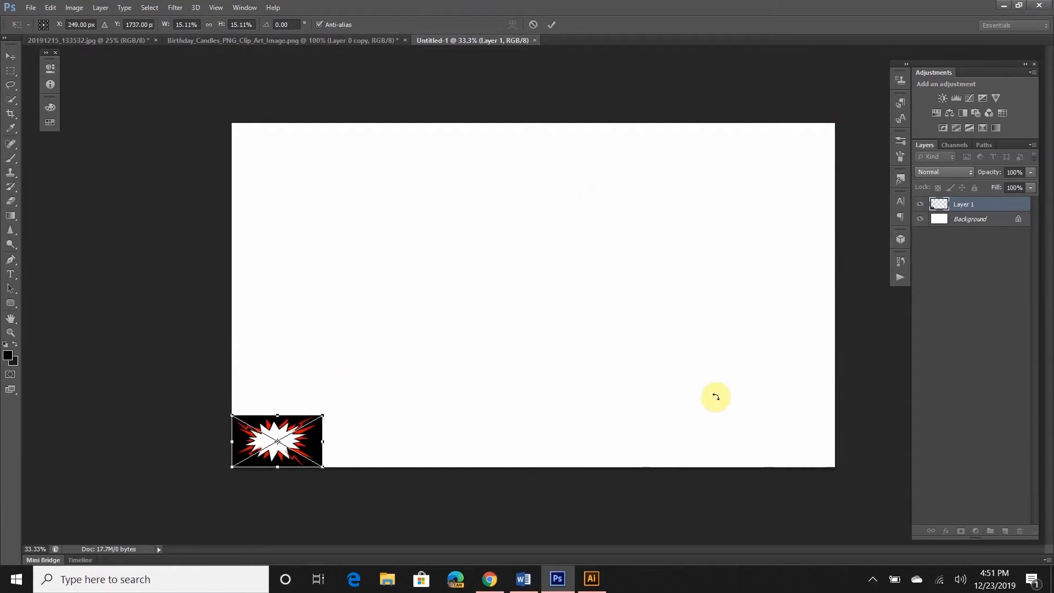
pyautogui.press('Return')
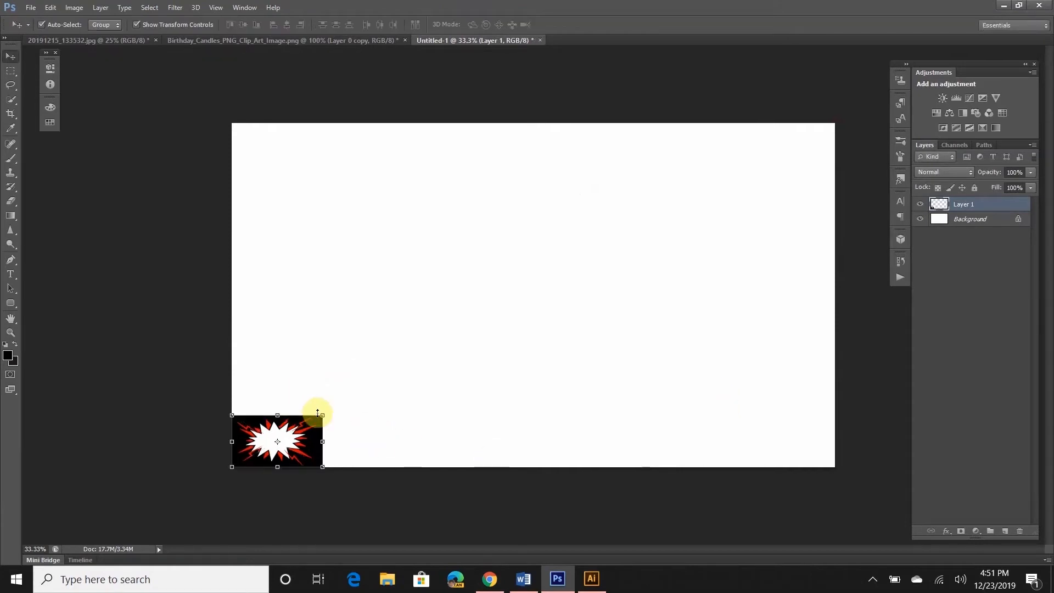
pyautogui.moveTo(321, 416); pyautogui.dragTo(901, 110)
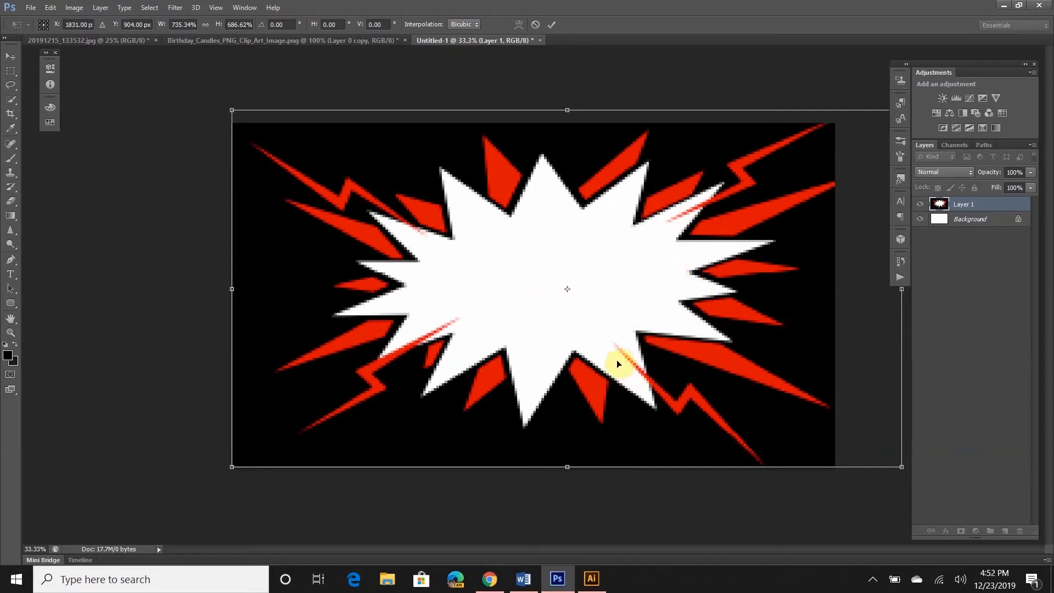
# Cancel the transform and undo the pixel paste, leaving only the white Background
pyautogui.click(591, 579)
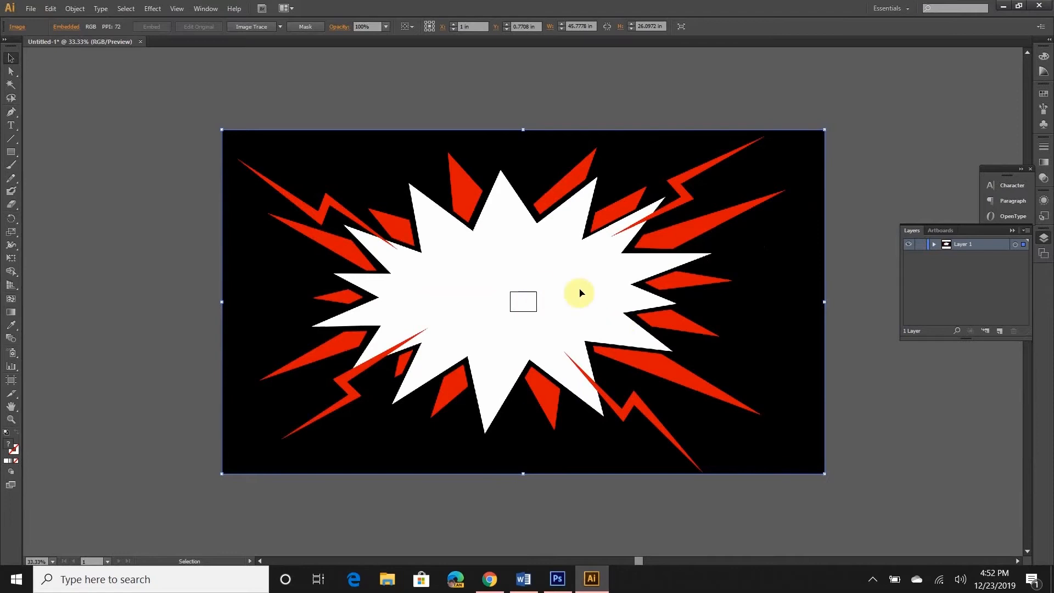
pyautogui.click(557, 578)
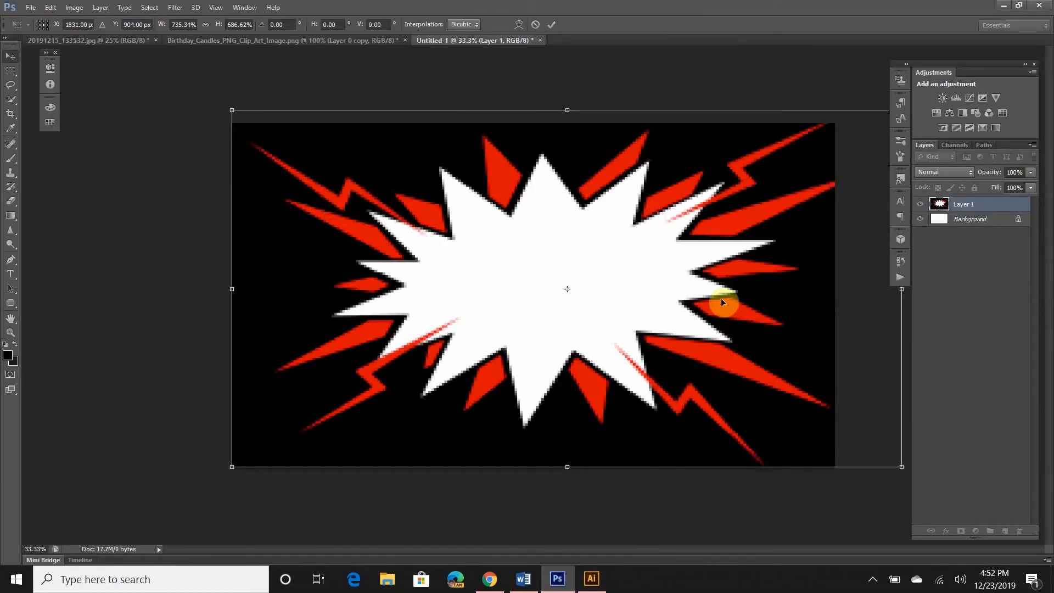
pyautogui.press('Escape')
pyautogui.hotkey('ctrl', 'alt', 'z')
pyautogui.hotkey('ctrl', 'alt', 'z')
pyautogui.hotkey('ctrl', 'alt', 'z')
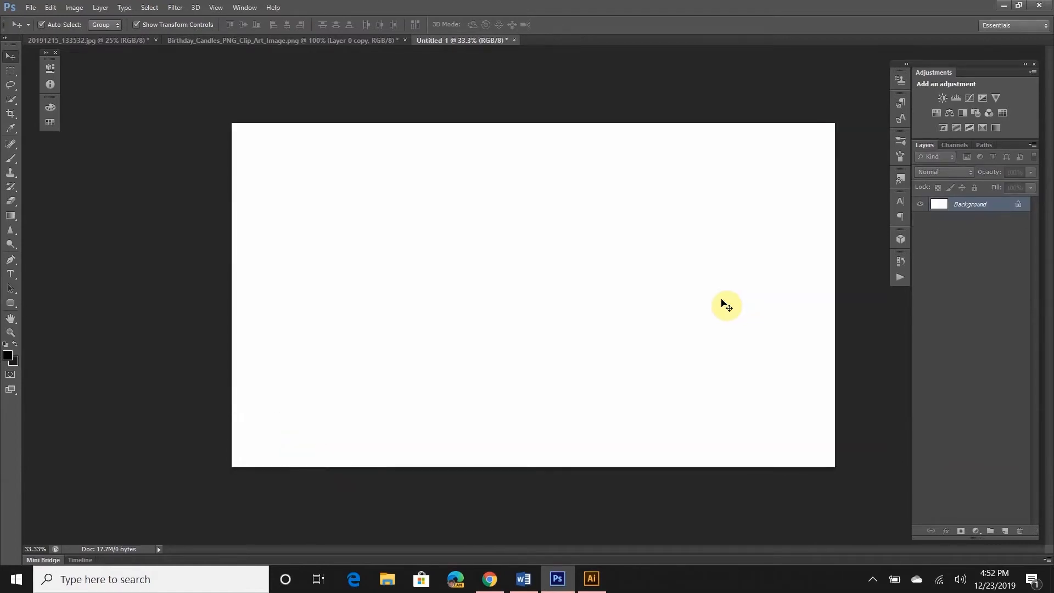
# Paste the burst as a Vector Smart Object and scale it to cover the whole canvas
pyautogui.hotkey('ctrl', 'v')
pyautogui.click(497, 196)
pyautogui.click(559, 188)
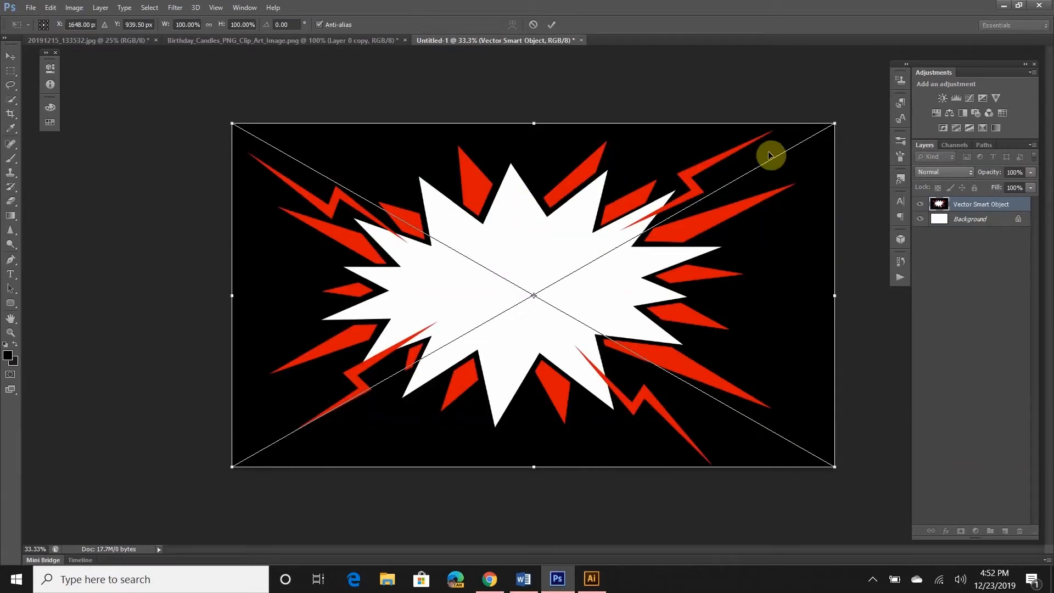
pyautogui.moveTo(835, 123); pyautogui.dragTo(324, 341)
pyautogui.moveTo(357, 396); pyautogui.dragTo(866, 103)
pyautogui.doubleClick(619, 297)
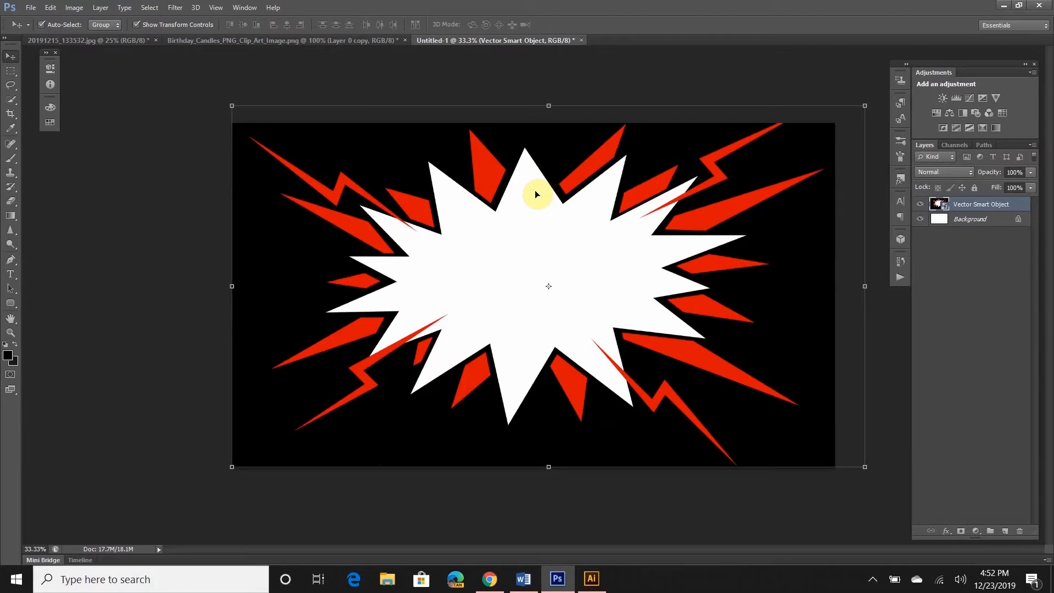
pyautogui.click(591, 578)
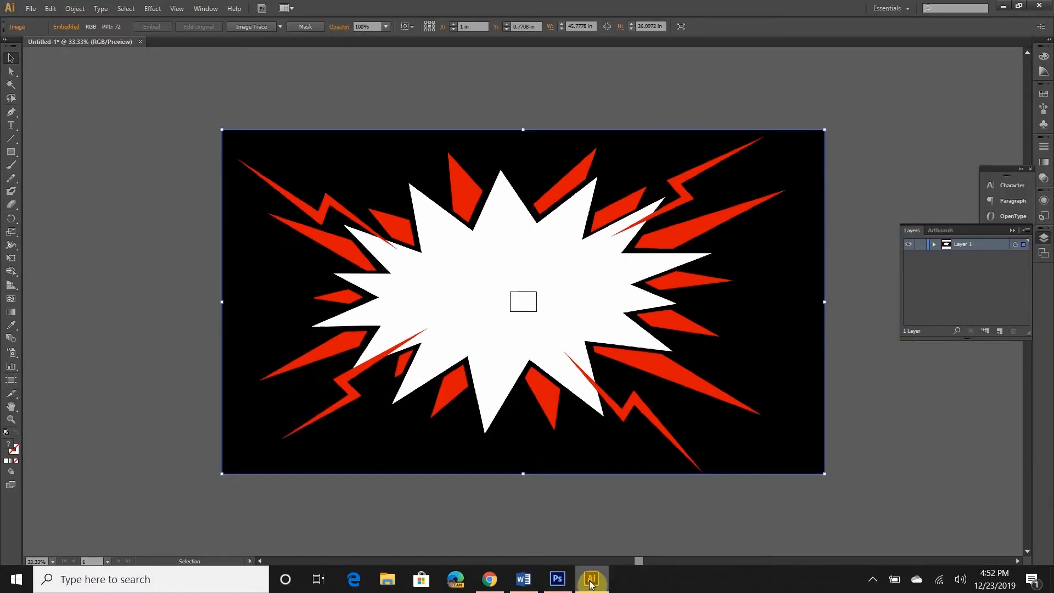
pyautogui.click(549, 585)
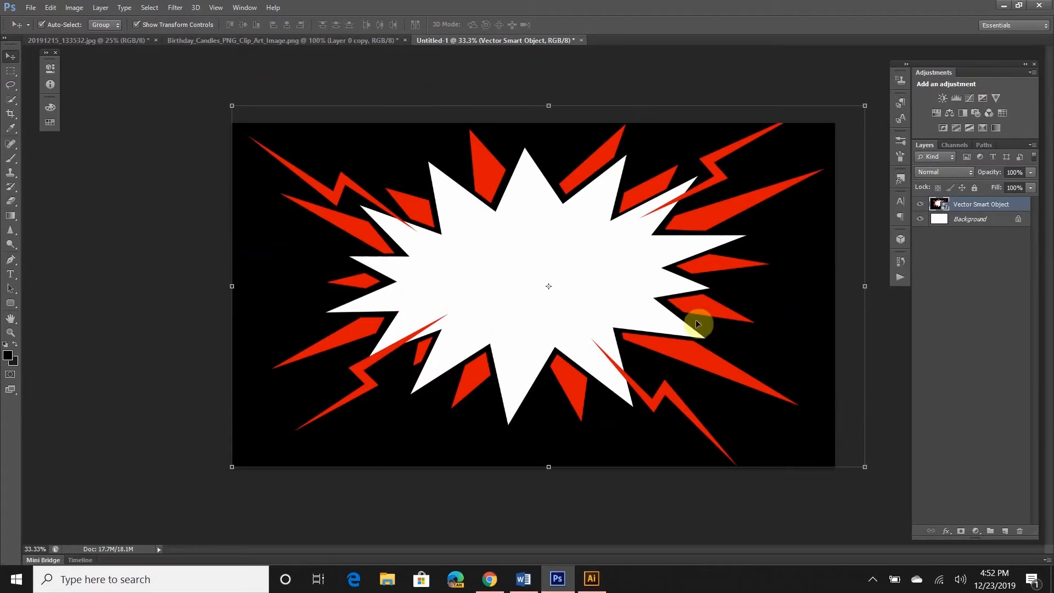
# Rasterize the burst layer, erase a zigzag on the left and paint a black scribble across it
pyautogui.rightClick(974, 207)
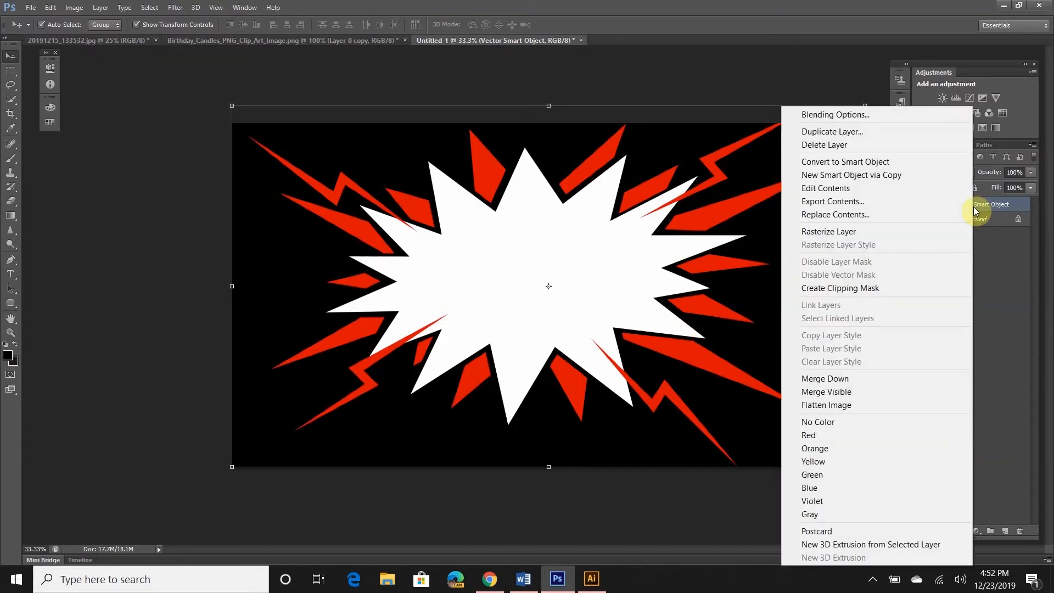
pyautogui.click(933, 231)
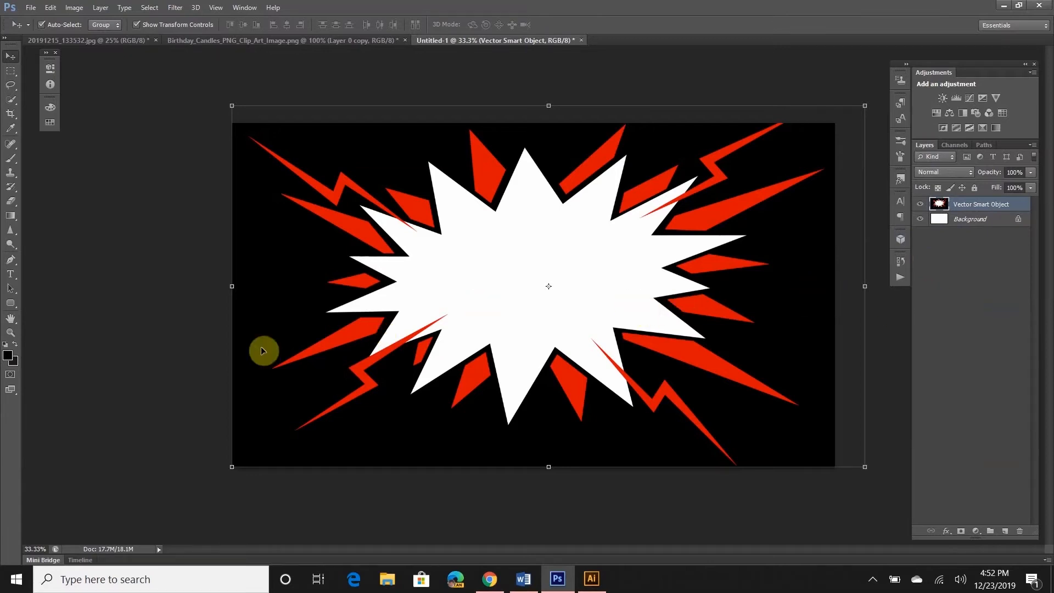
pyautogui.press('e')
pyautogui.moveTo(269, 235)
pyautogui.mouseDown()
pyautogui.moveTo(311, 308)
pyautogui.moveTo(307, 344)
pyautogui.mouseUp()
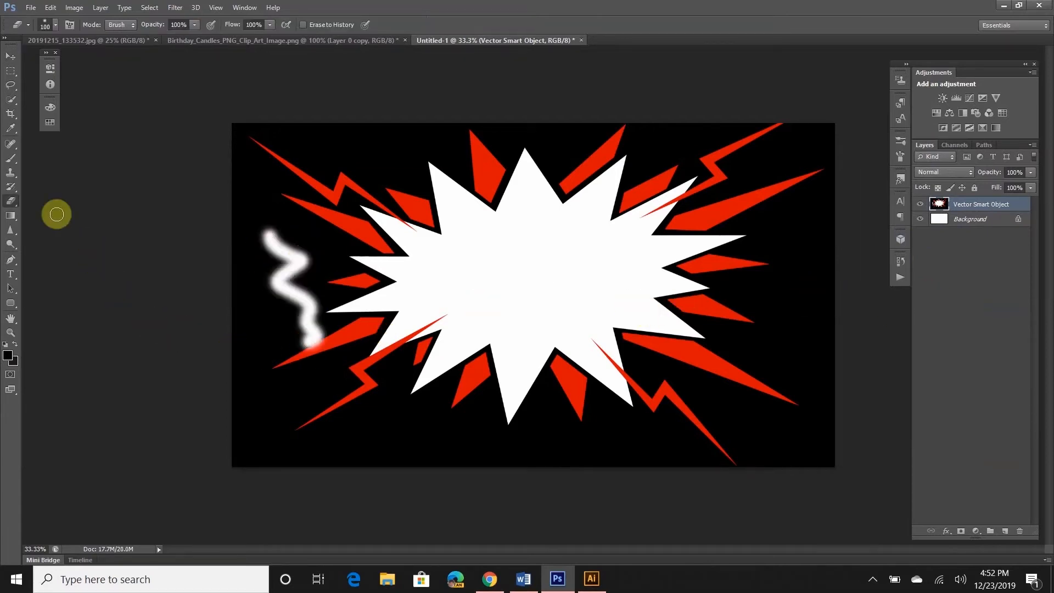
pyautogui.press('b')
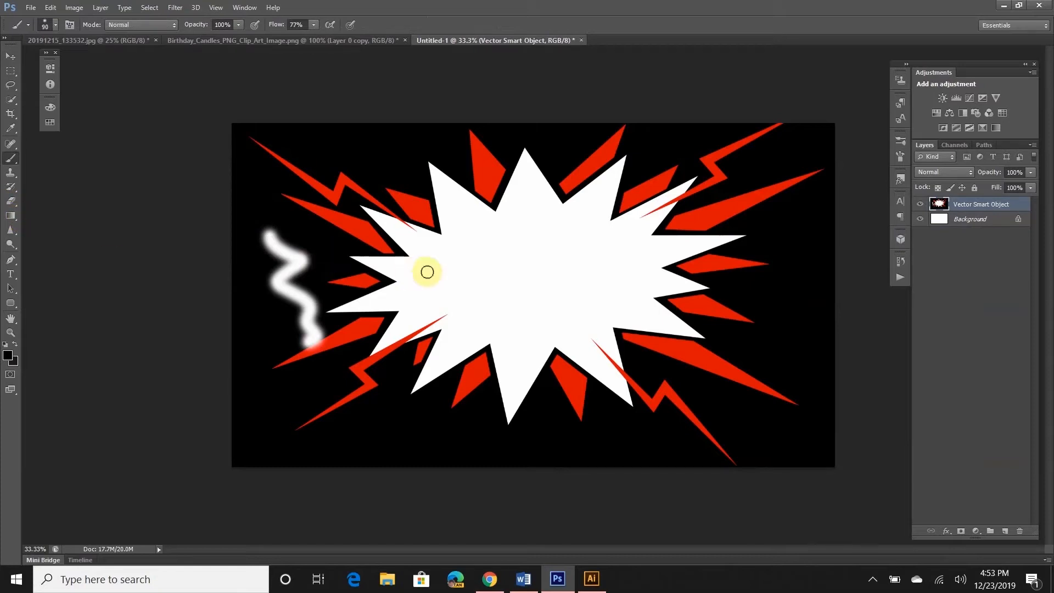
pyautogui.moveTo(426, 270)
pyautogui.mouseDown()
pyautogui.moveTo(515, 271)
pyautogui.moveTo(489, 281)
pyautogui.moveTo(583, 328)
pyautogui.mouseUp()
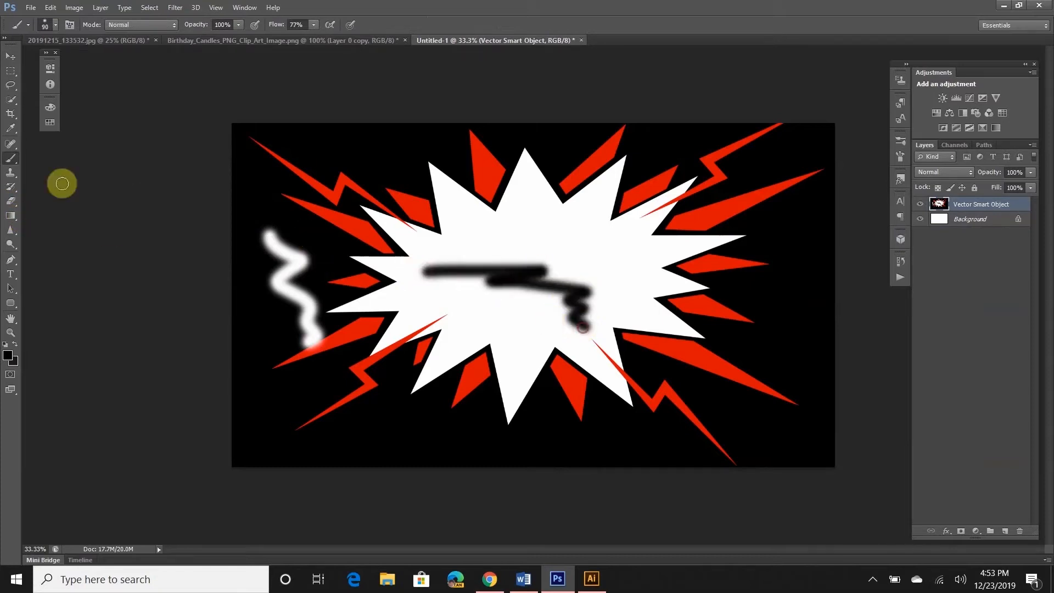
# Clone two grey patches across the starburst with a size-250 Clone Stamp, adjusting its opacity
pyautogui.click(10, 173)
pyautogui.press(']')
pyautogui.press(']')
pyautogui.press(']')
pyautogui.press(']')
pyautogui.press(']')
pyautogui.press(']')
pyautogui.press(']')
pyautogui.press(']')
pyautogui.press(']')
pyautogui.press(']')
pyautogui.press(']')
pyautogui.press(']')
pyautogui.press(']')
pyautogui.press(']')
pyautogui.press(']')
pyautogui.press(']')
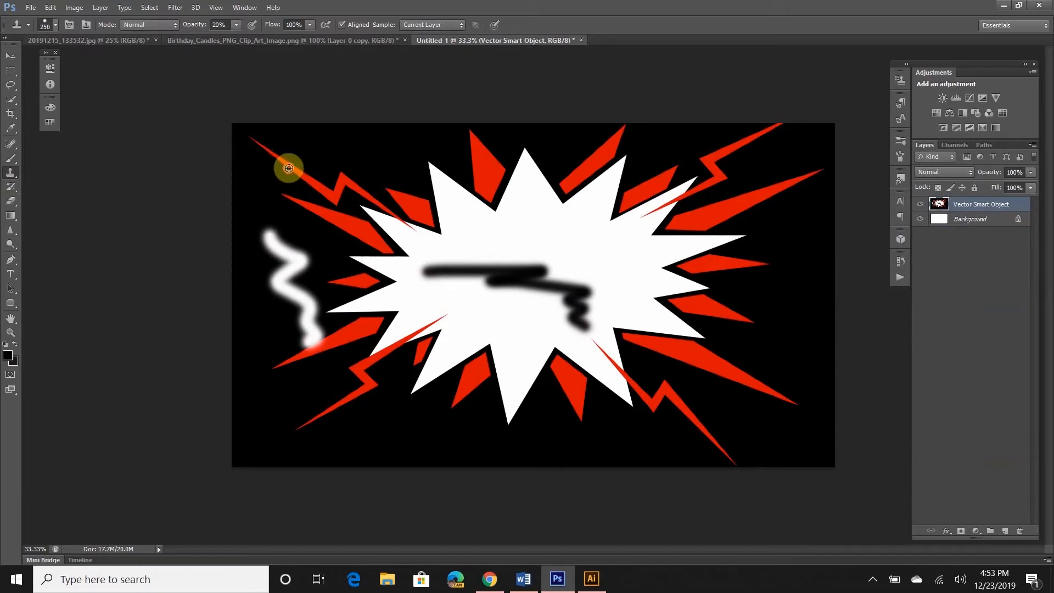
pyautogui.keyDown('alt'); pyautogui.click(330, 168); pyautogui.keyUp('alt')
pyautogui.moveTo(481, 195)
pyautogui.mouseDown()
pyautogui.moveTo(596, 235)
pyautogui.moveTo(695, 299)
pyautogui.mouseUp()
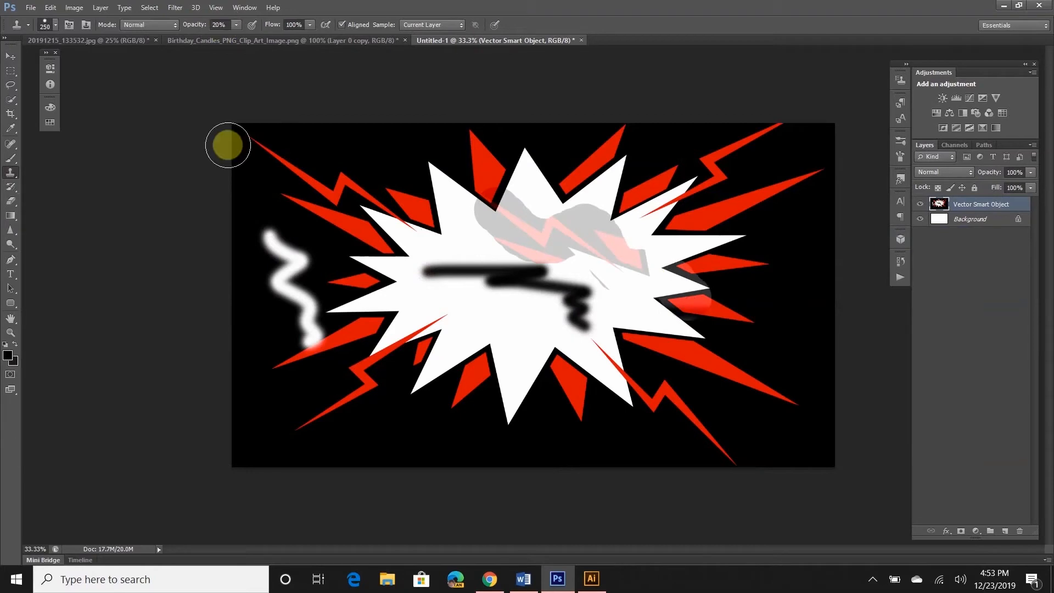
pyautogui.click(221, 24)
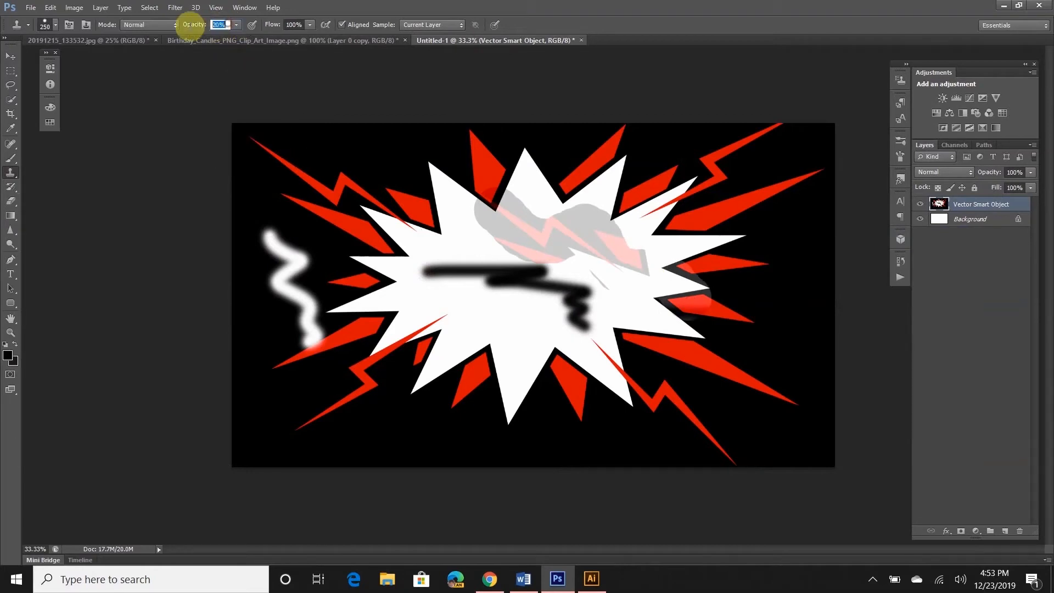
pyautogui.click(278, 71)
pyautogui.moveTo(407, 295)
pyautogui.mouseDown()
pyautogui.moveTo(555, 353)
pyautogui.moveTo(565, 369)
pyautogui.moveTo(604, 334)
pyautogui.moveTo(663, 380)
pyautogui.mouseUp()
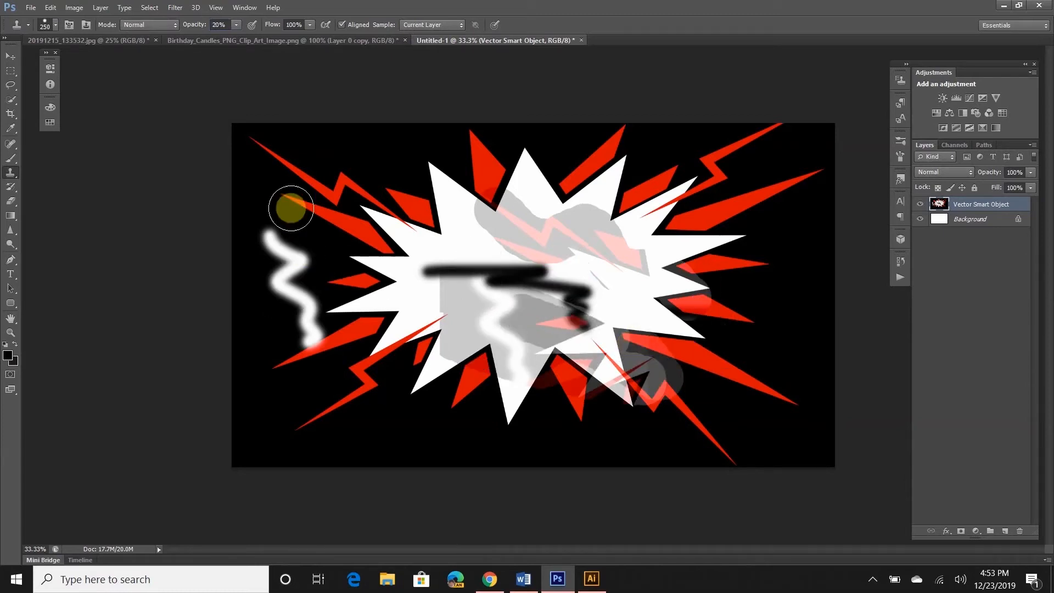
# Convert the edited burst layer back into a smart object
pyautogui.click(10, 244)
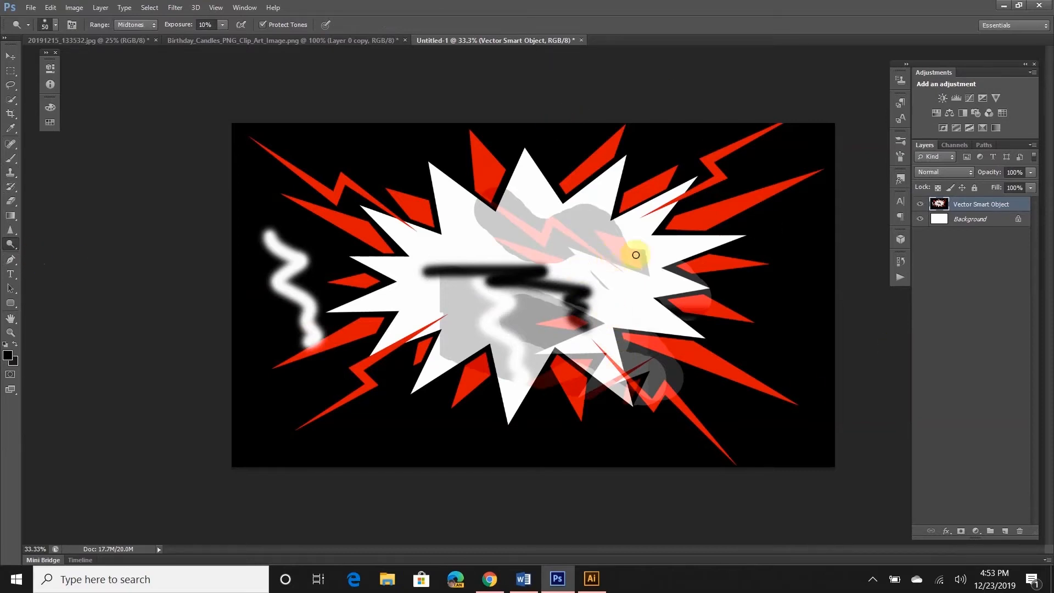
pyautogui.rightClick(990, 207)
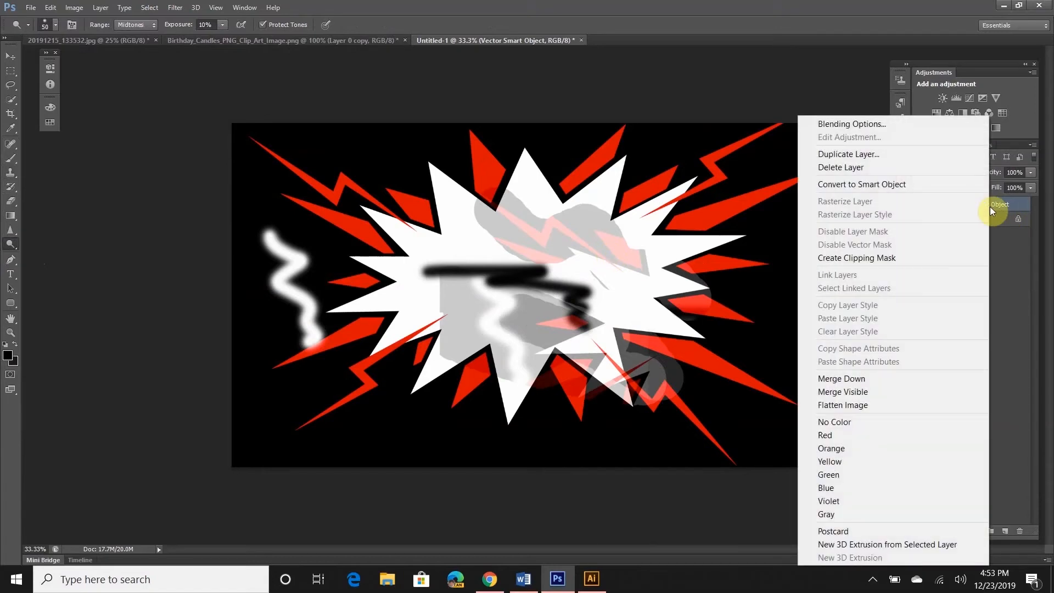
pyautogui.click(949, 189)
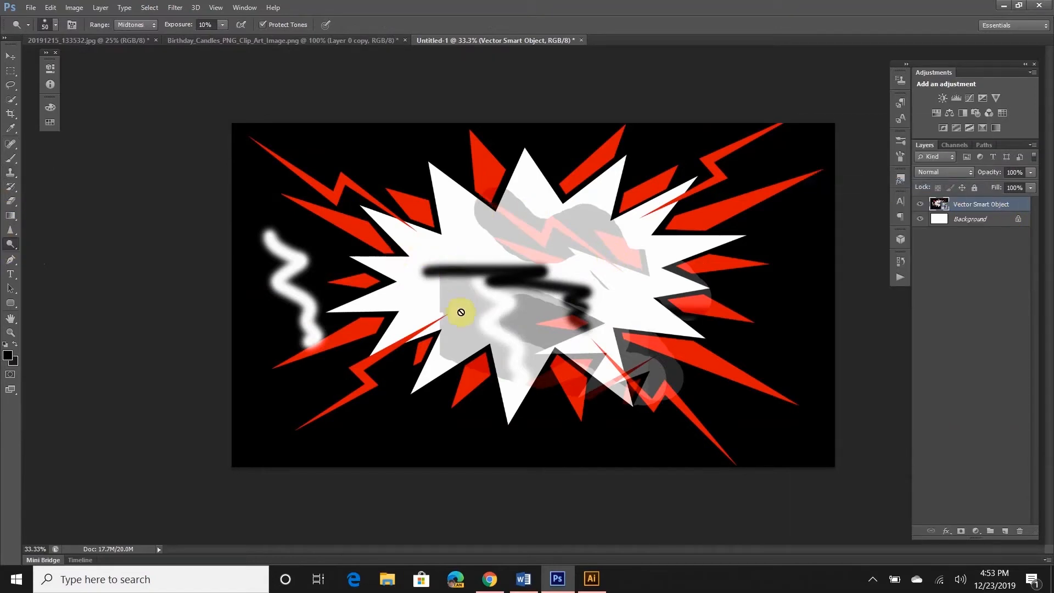
pyautogui.click(10, 158)
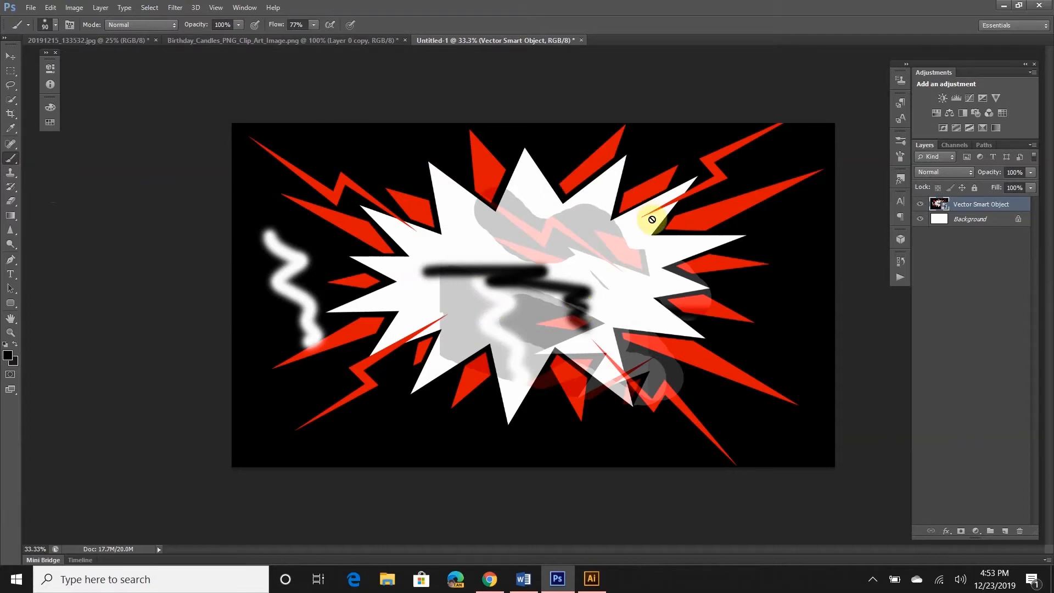
# Paste the candle onto a new Layer 1 in the cake photo and make it a smart object
pyautogui.click(84, 44)
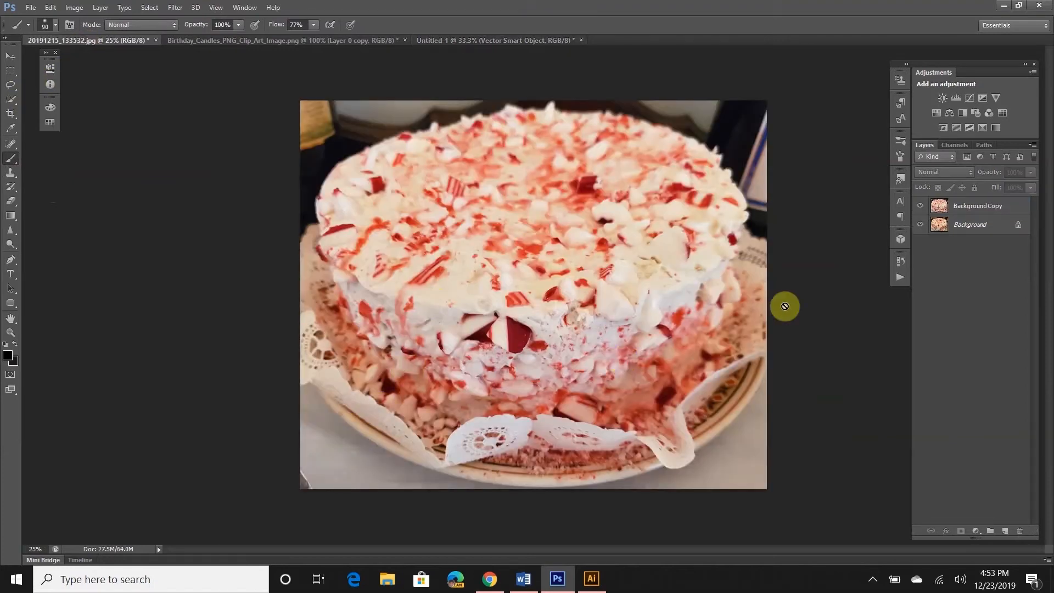
pyautogui.click(233, 42)
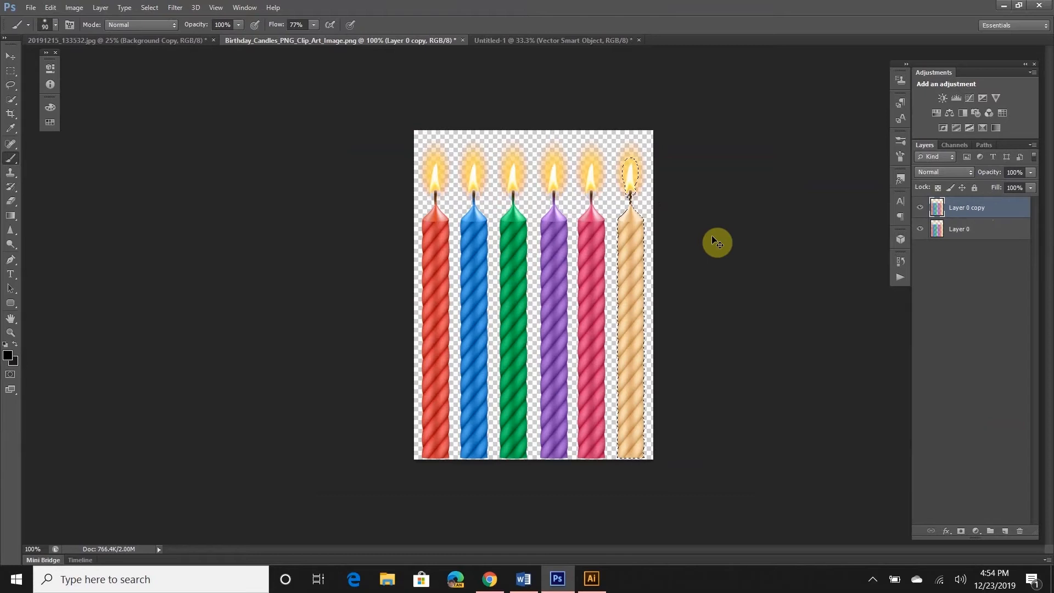
pyautogui.click(91, 42)
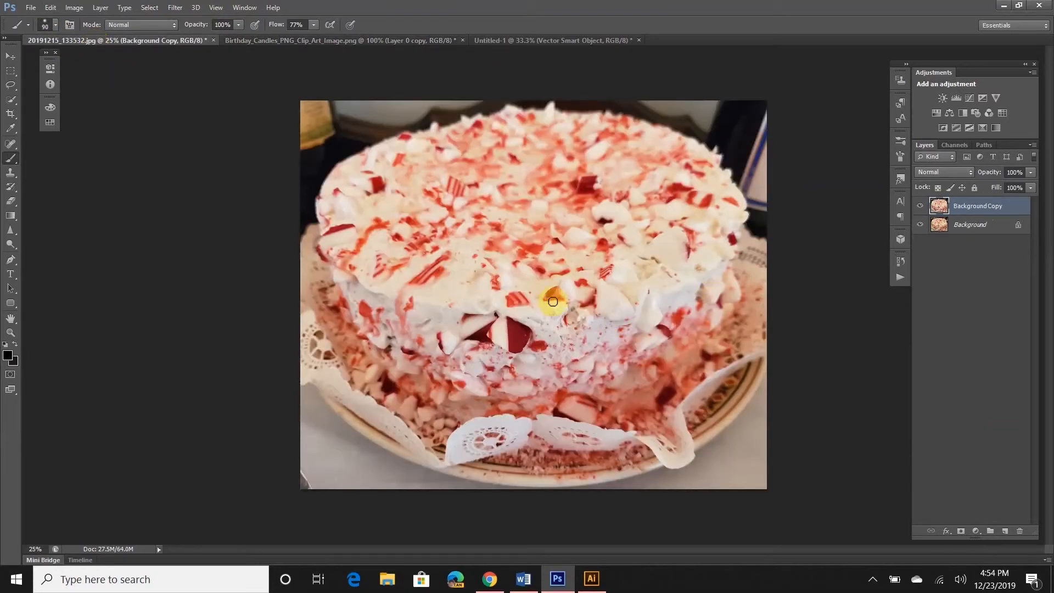
pyautogui.hotkey('ctrl', 'shift', 'alt', 'n')
pyautogui.hotkey('ctrl', 'v')
pyautogui.rightClick(991, 207)
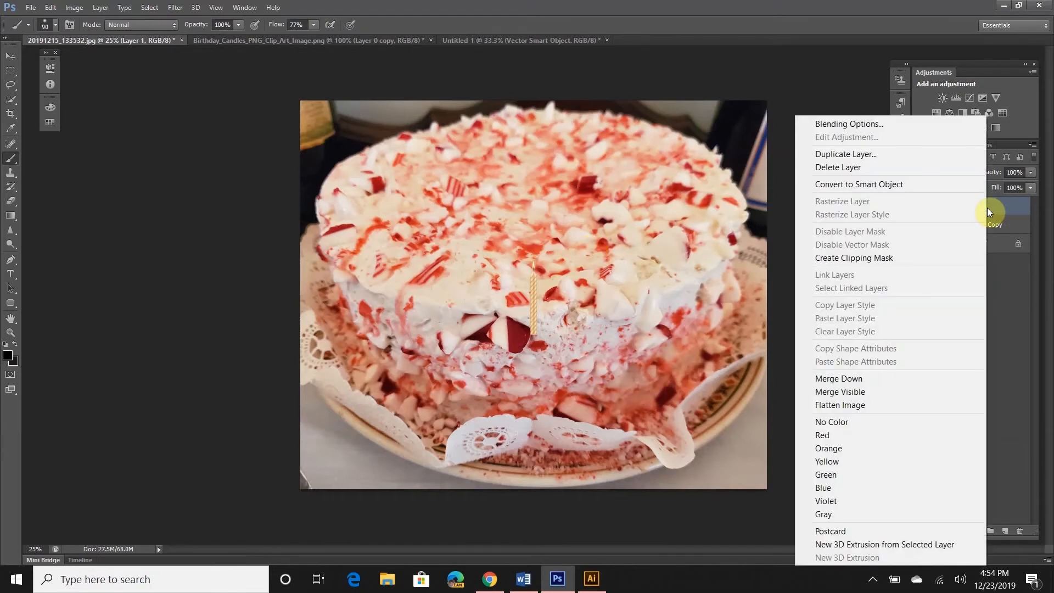
pyautogui.click(940, 188)
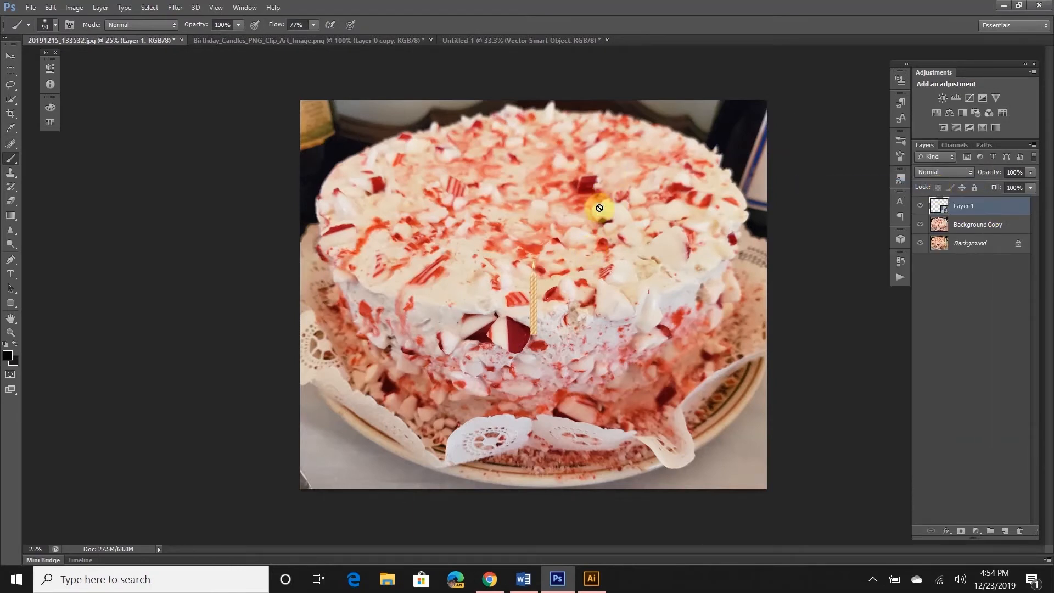
pyautogui.hotkey('ctrl', 't')
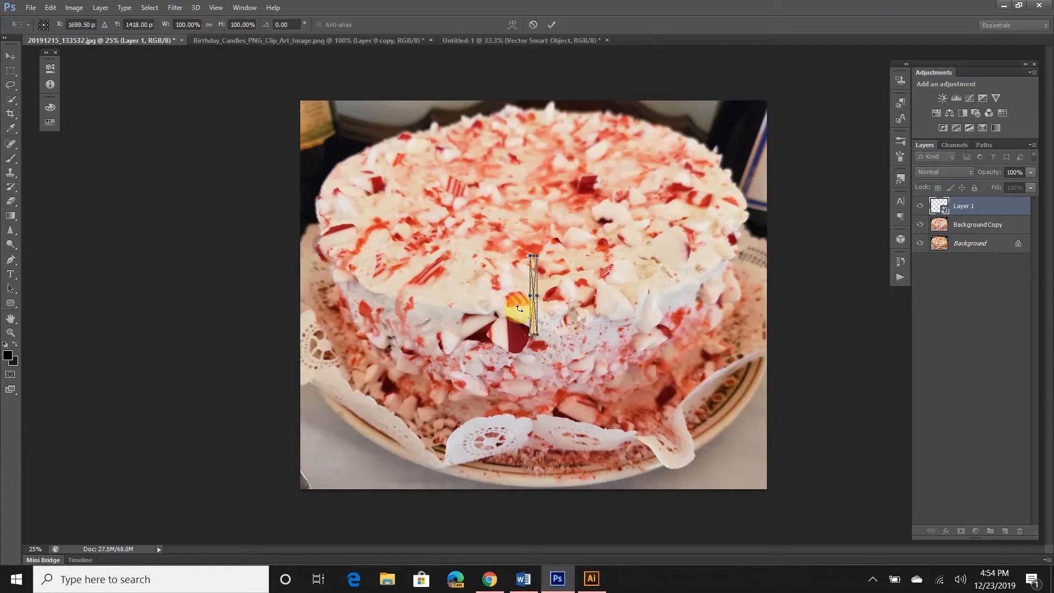
# Enlarge the candle to about 288% at the cake's centre and zoom in on it
pyautogui.moveTo(537, 256); pyautogui.dragTo(664, 116)
pyautogui.press('Return')
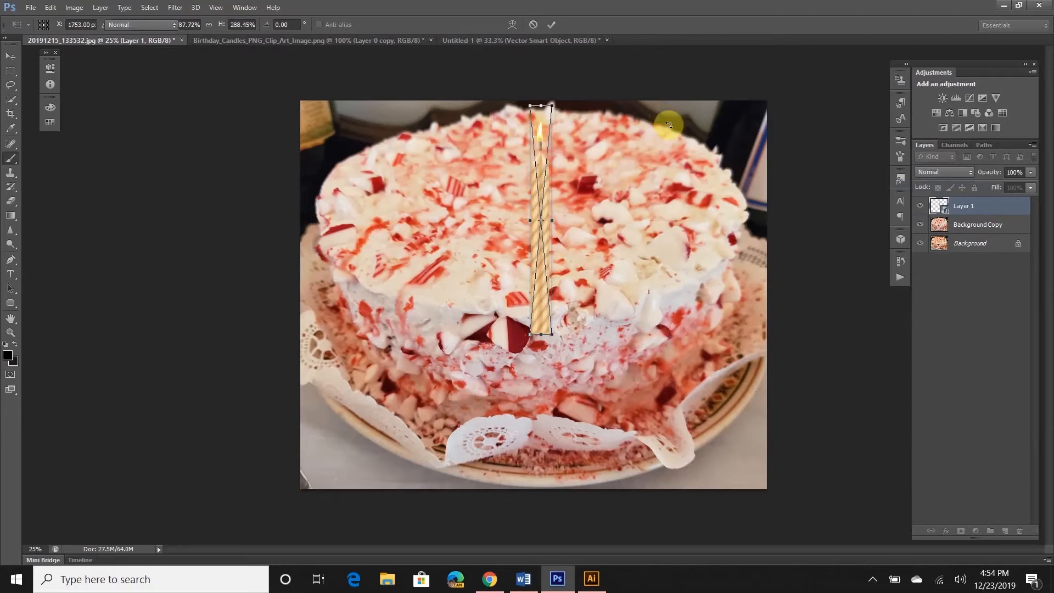
pyautogui.press('b')
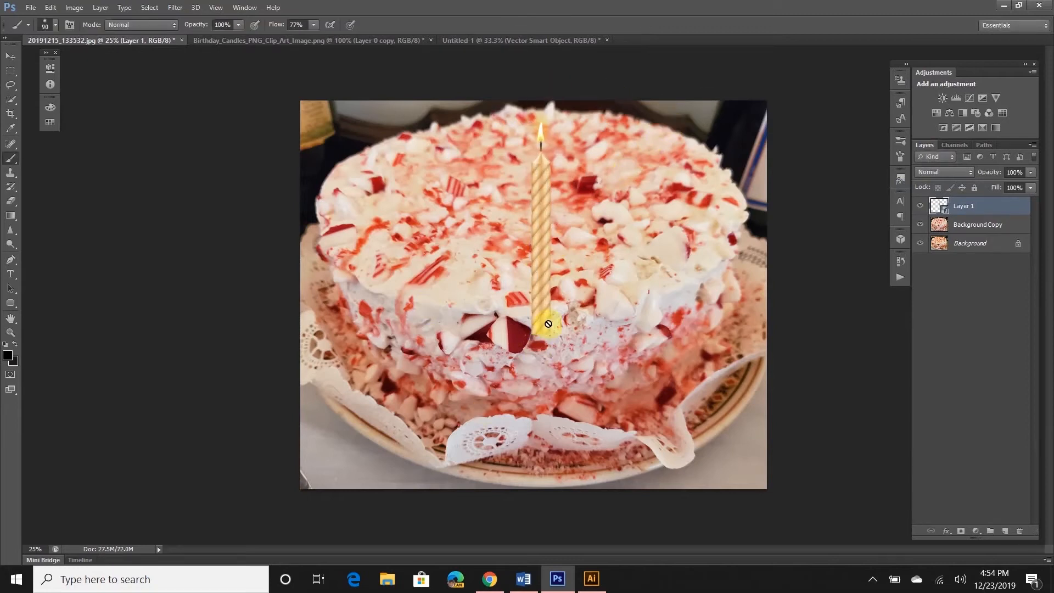
pyautogui.hotkey('ctrl', '+')
pyautogui.scroll(1, 628, 359)
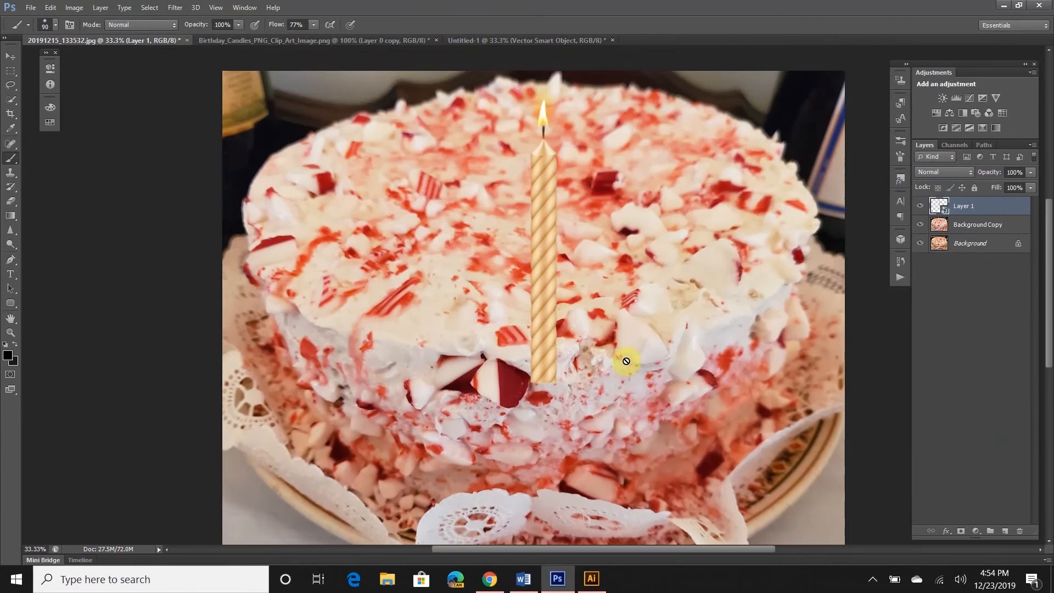
pyautogui.hotkey('ctrl', '+')
pyautogui.scroll(3, 627, 361)
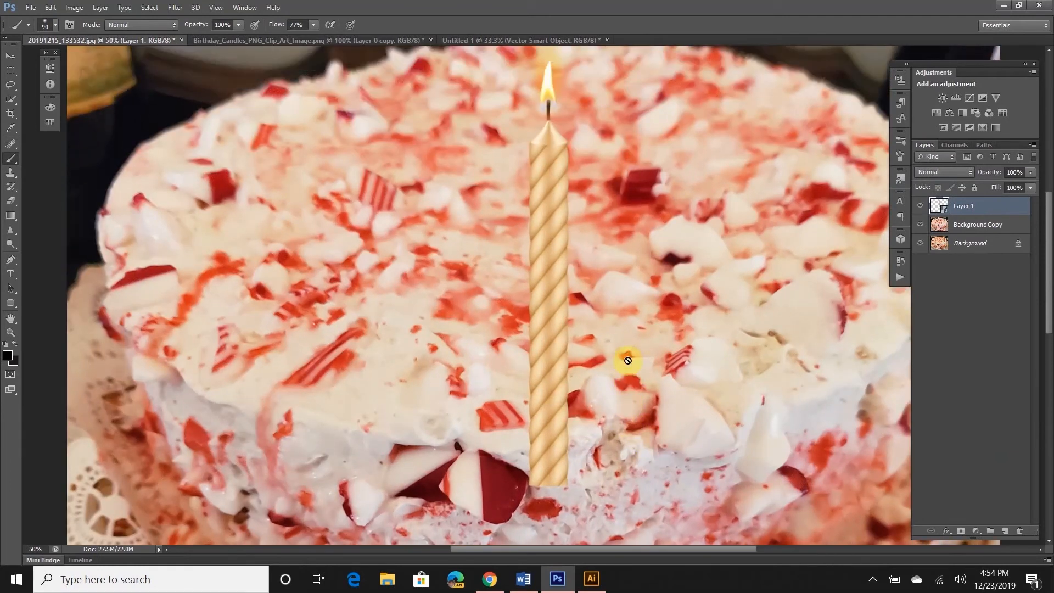
pyautogui.scroll(2, 628, 360)
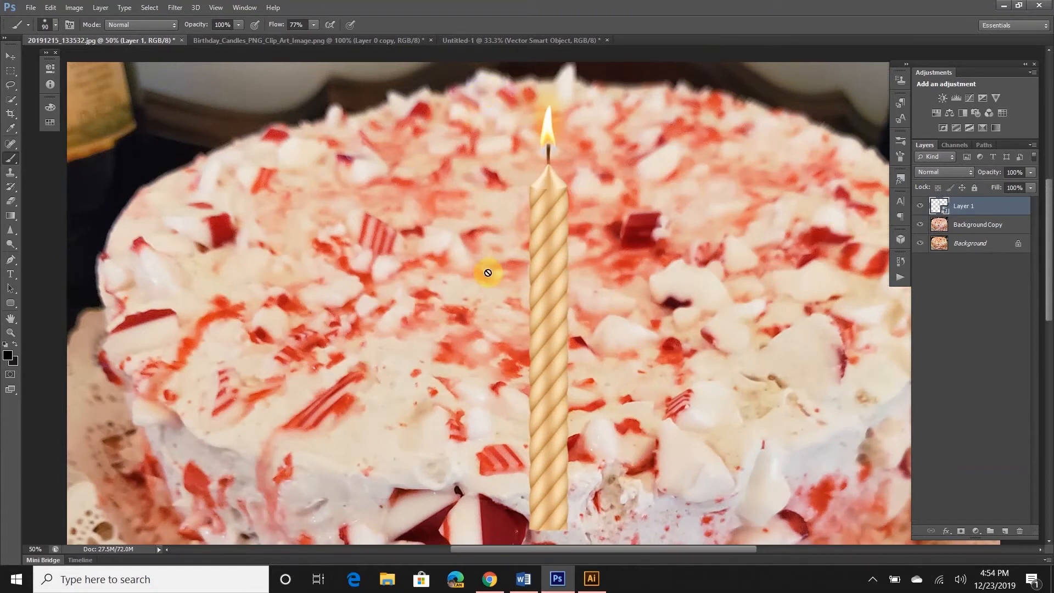
# Try Lighten blending, then leave the candle layer at Normal, 79% opacity and 100% fill
pyautogui.click(951, 174)
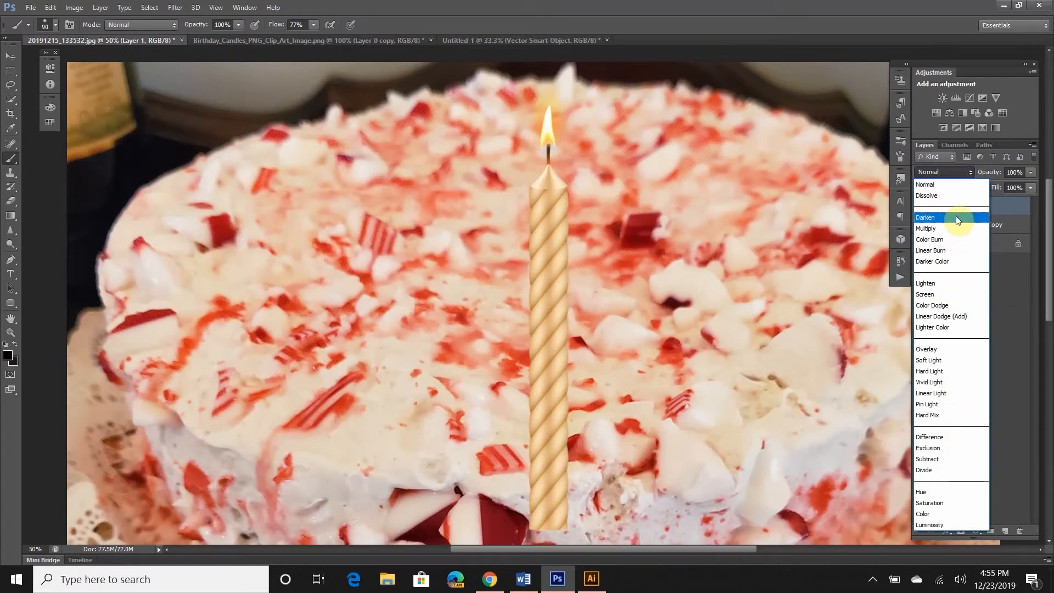
pyautogui.press('Escape')
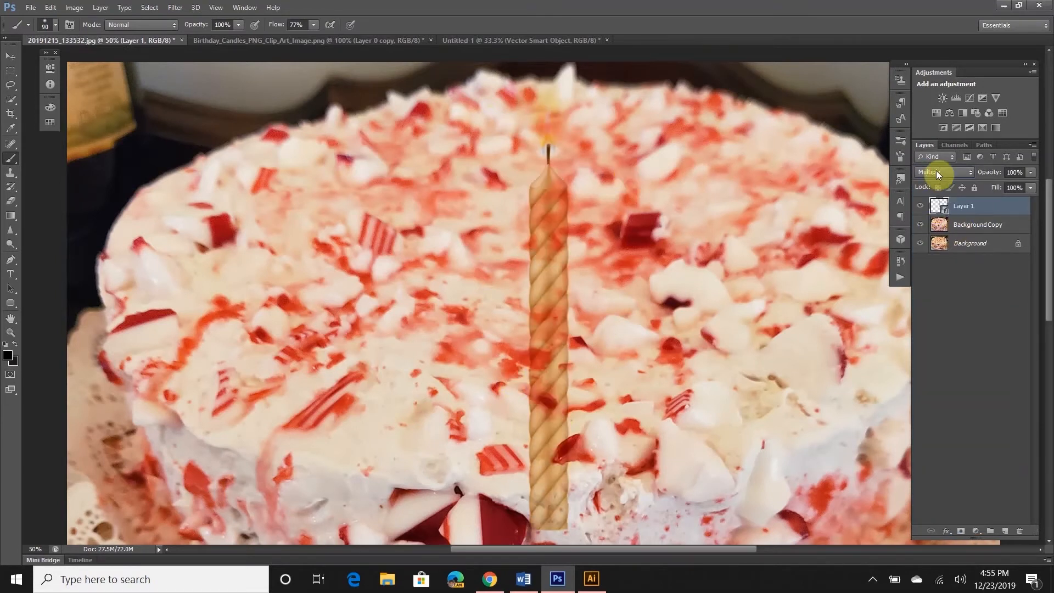
pyautogui.click(936, 172)
pyautogui.click(951, 284)
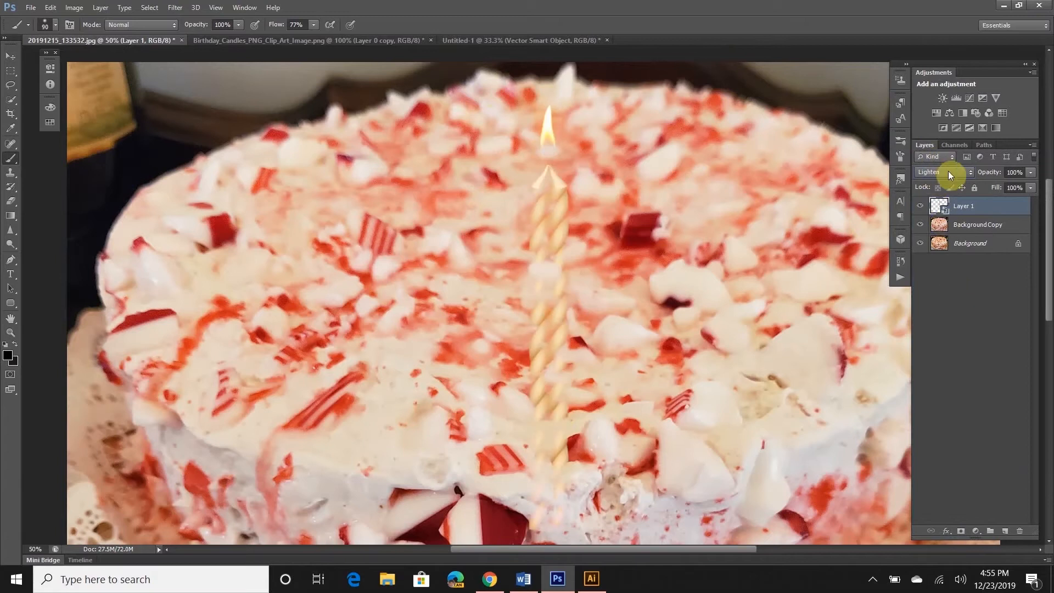
pyautogui.click(1032, 173)
pyautogui.moveTo(992, 190); pyautogui.dragTo(1022, 184)
pyautogui.click(939, 173)
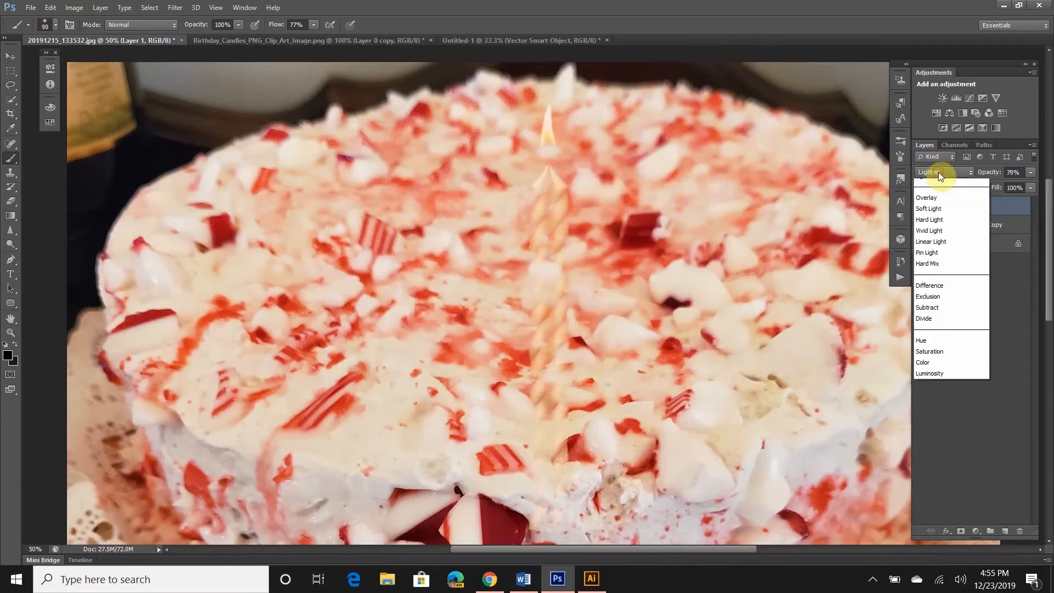
pyautogui.click(941, 189)
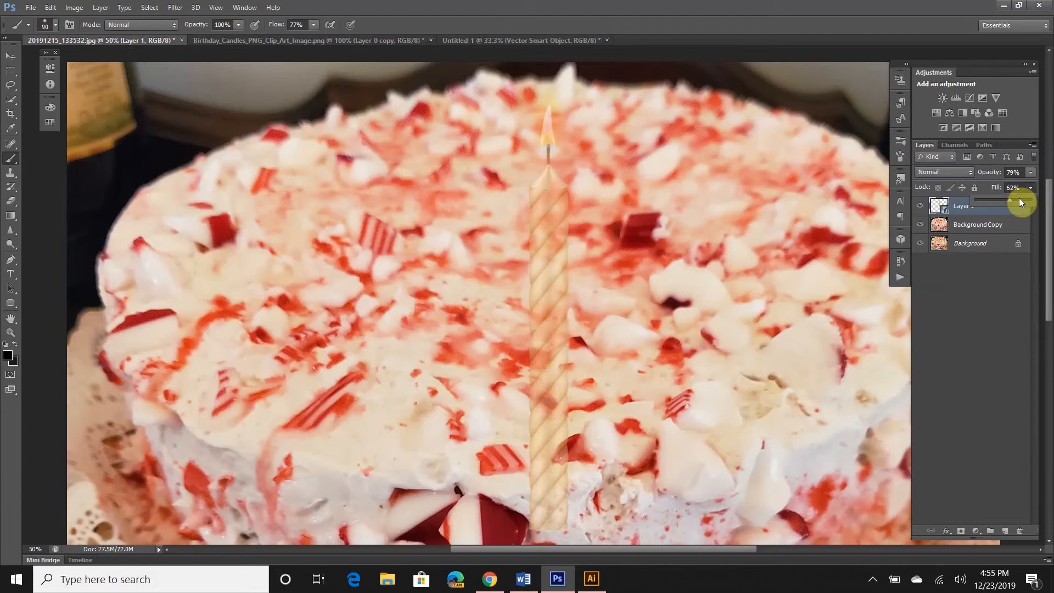
pyautogui.moveTo(1012, 204); pyautogui.dragTo(1036, 201)
pyautogui.click(962, 212)
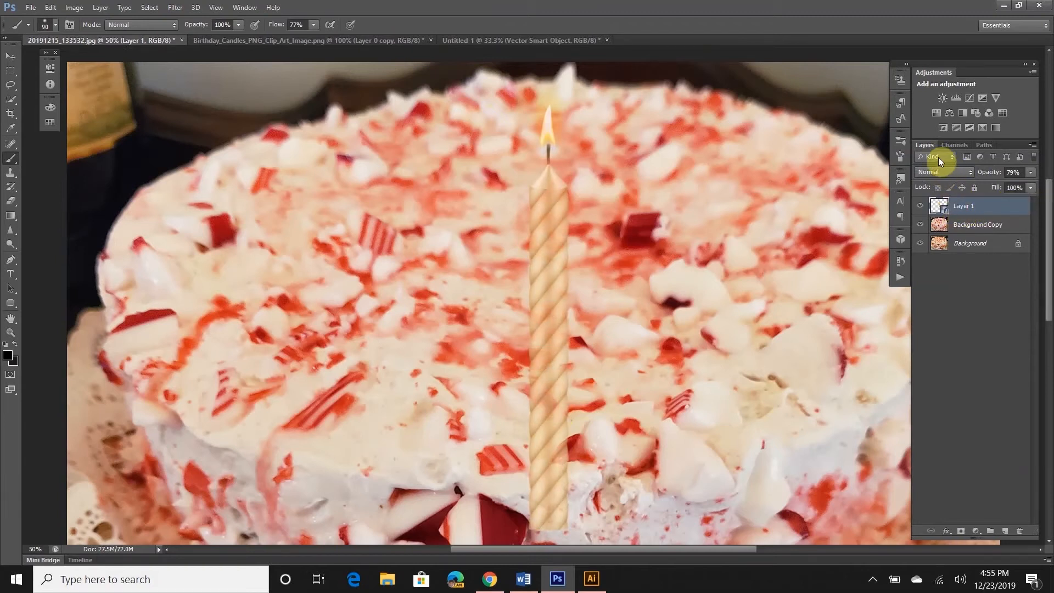
# Restore the candle to 100% opacity and apply an Emboss smart filter
pyautogui.click(1032, 173)
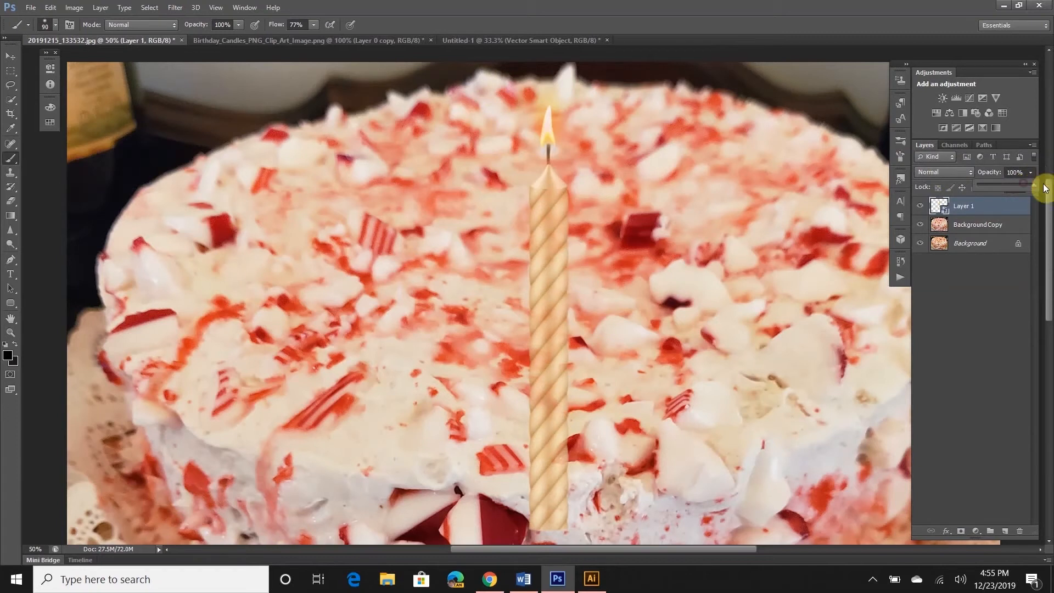
pyautogui.click(174, 7)
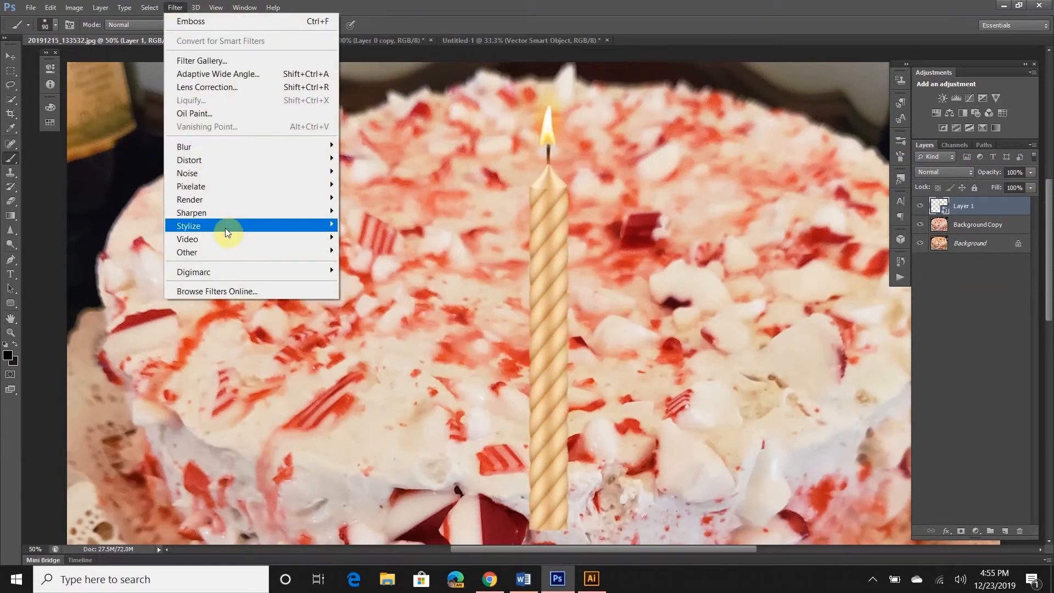
pyautogui.moveTo(298, 226)
pyautogui.click(387, 243)
pyautogui.click(587, 138)
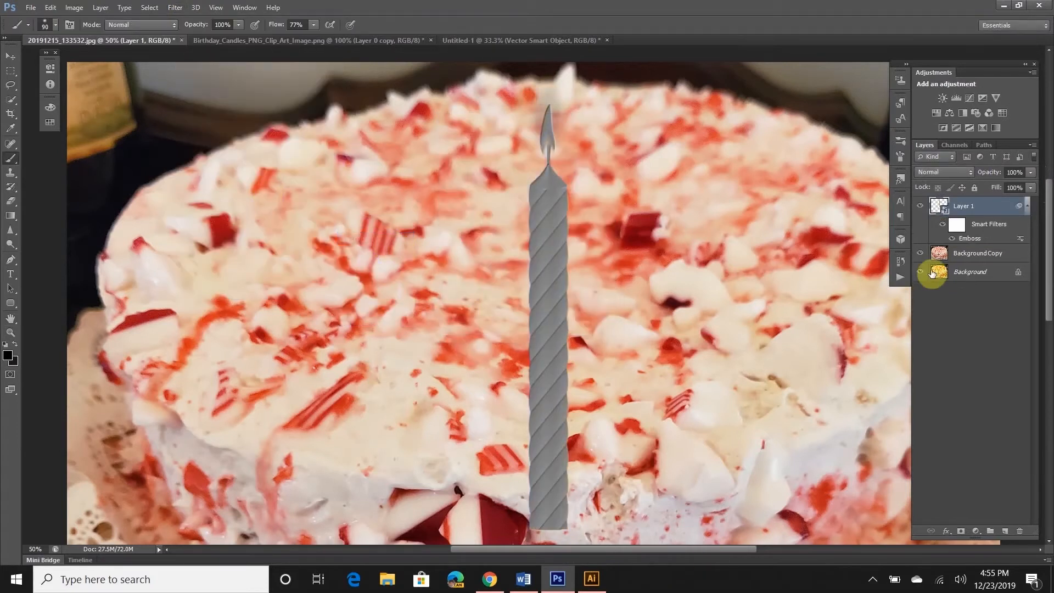
# Paint on the Emboss filter mask down the candle, then undo the Emboss and zoom out
pyautogui.click(956, 225)
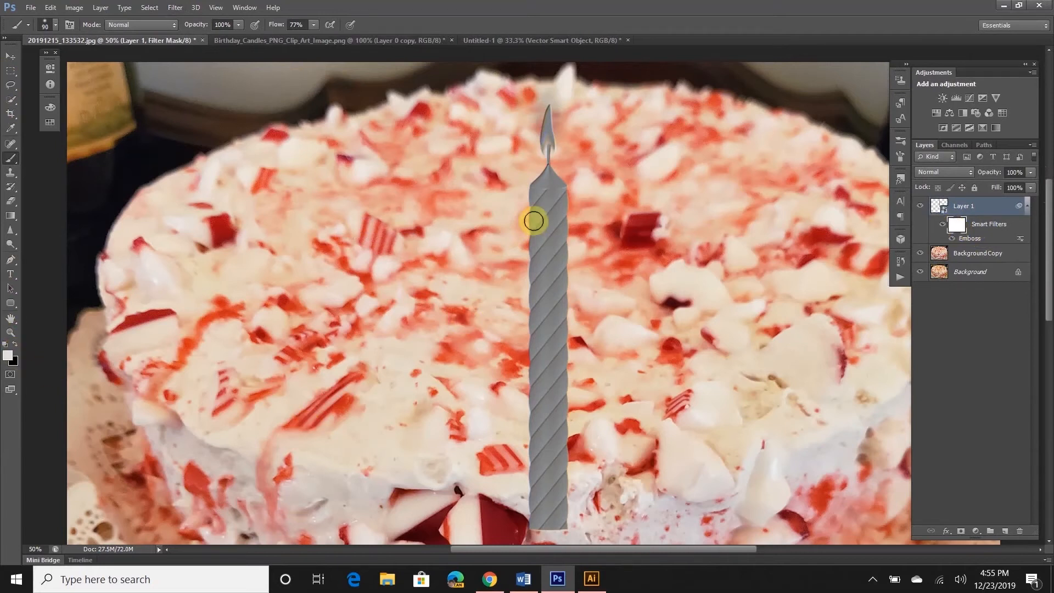
pyautogui.click(542, 210)
pyautogui.moveTo(549, 241)
pyautogui.mouseDown()
pyautogui.moveTo(548, 407)
pyautogui.moveTo(534, 447)
pyautogui.moveTo(573, 451)
pyautogui.mouseUp()
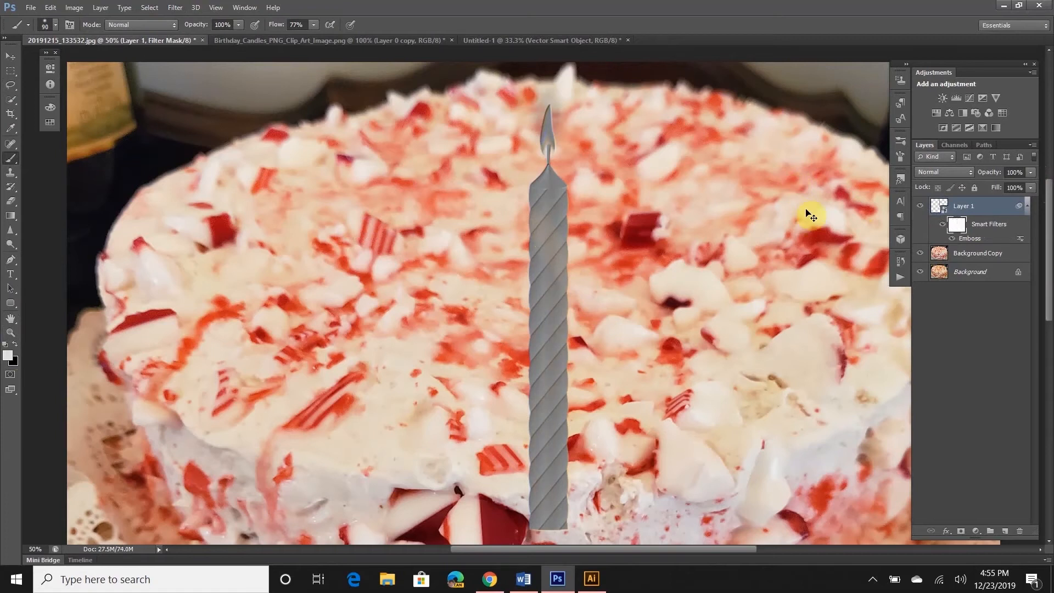
pyautogui.hotkey('ctrl', 'alt', 'z')
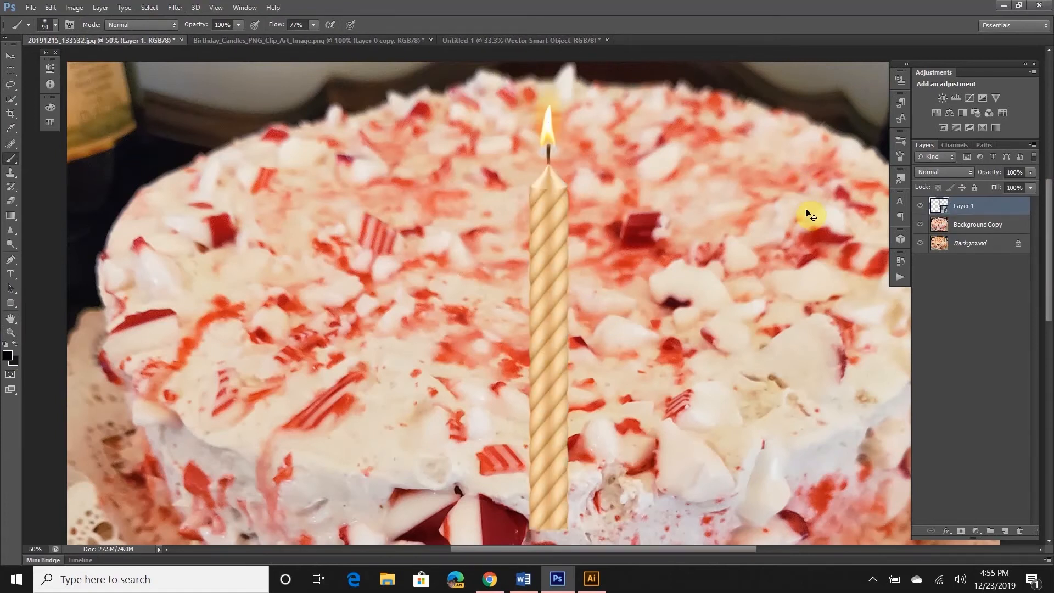
pyautogui.hotkey('ctrl', '-')
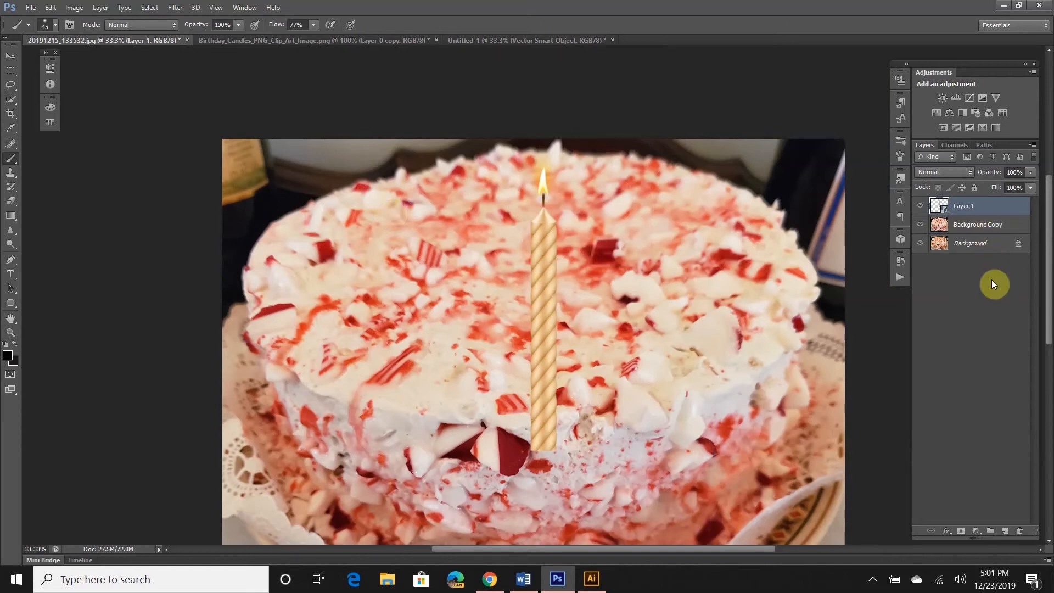
# Rescale the candle to about 182% height and 223% width on the cake top
pyautogui.hotkey('ctrl', 't')
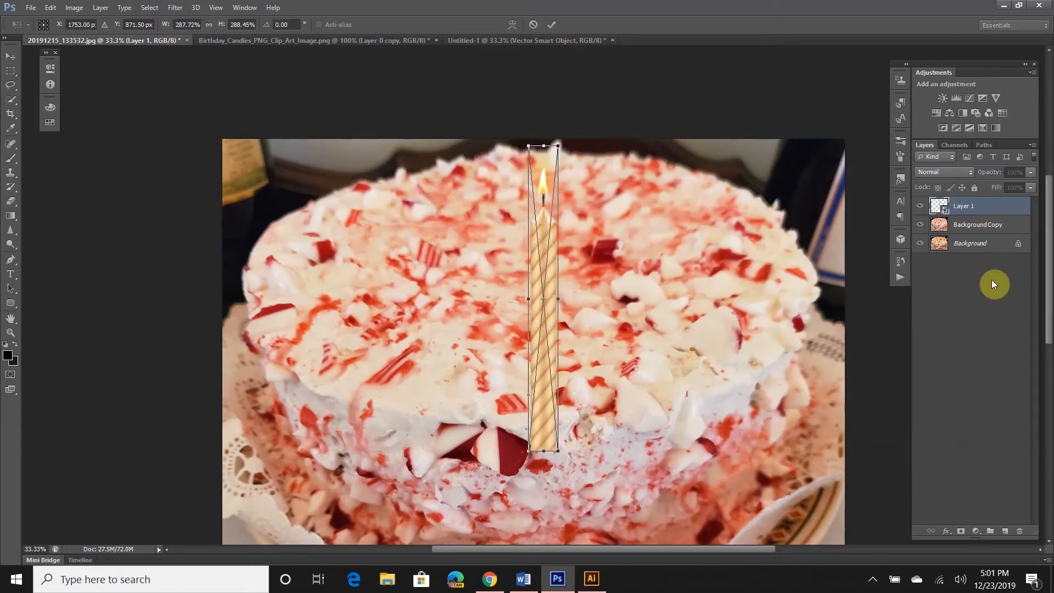
pyautogui.moveTo(558, 147); pyautogui.dragTo(556, 172)
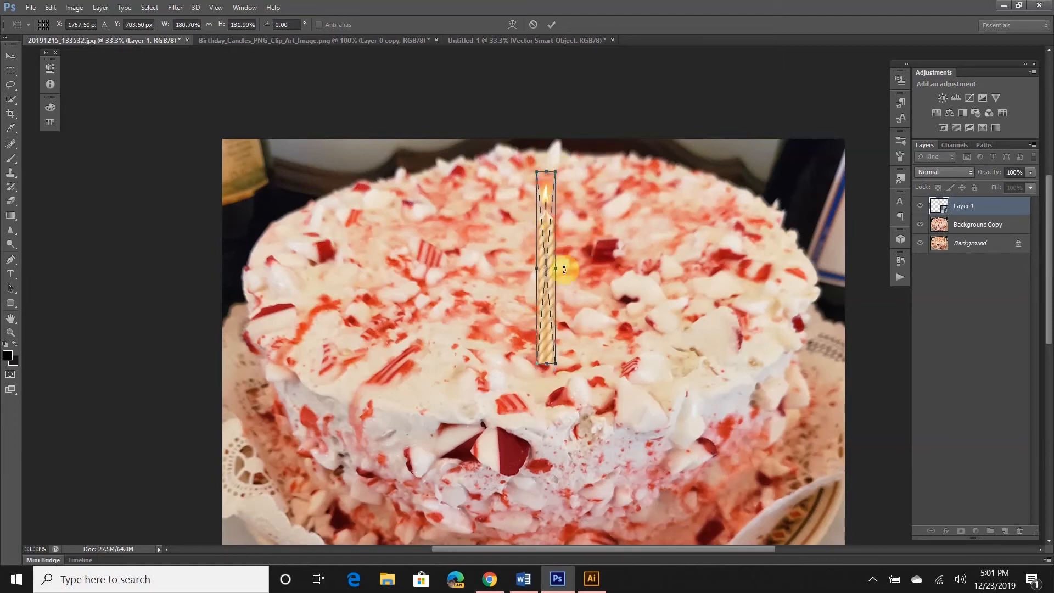
pyautogui.moveTo(559, 267); pyautogui.dragTo(562, 267)
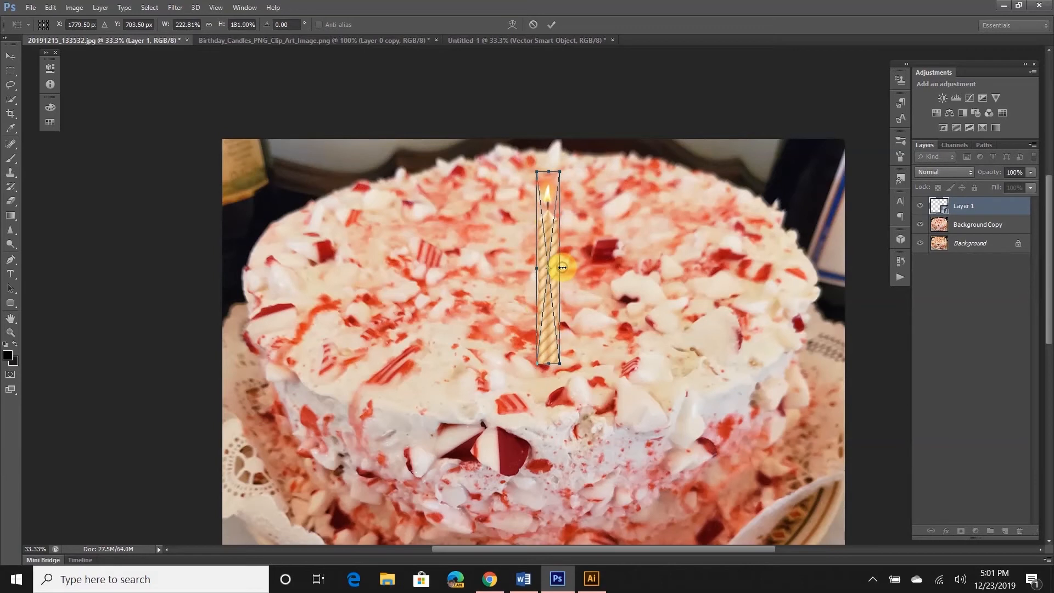
pyautogui.press('Return')
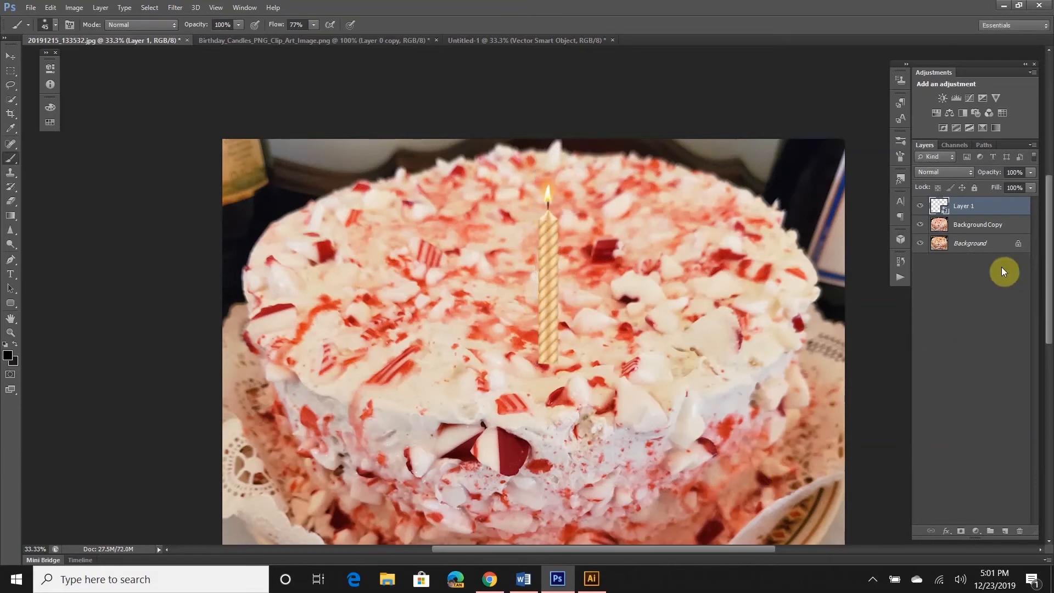
# Duplicate the candle layer three times to make Layer 1 copies 1 to 3
pyautogui.moveTo(990, 207); pyautogui.dragTo(1005, 531)
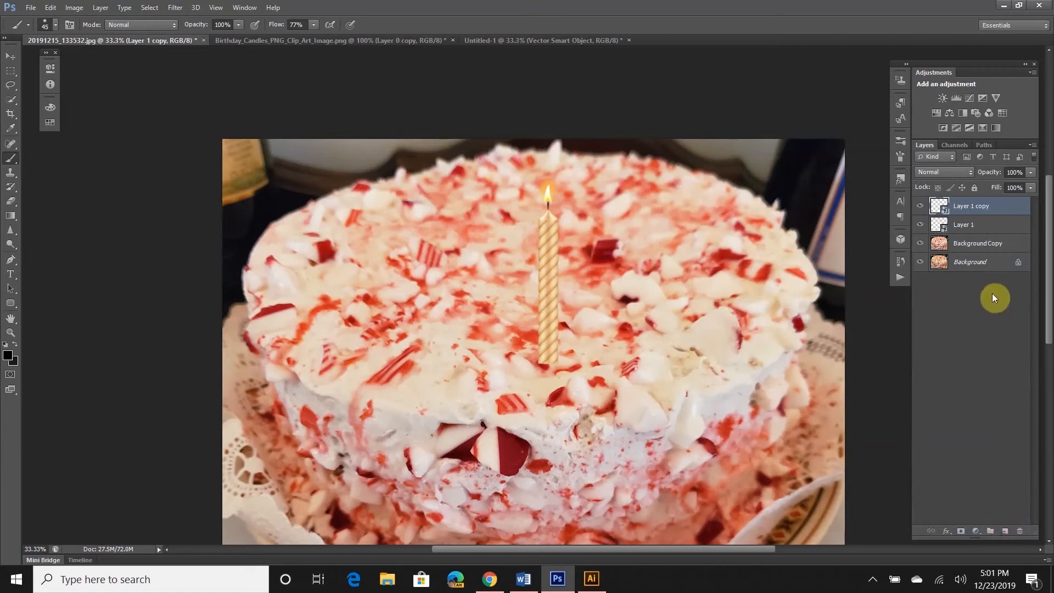
pyautogui.moveTo(989, 211); pyautogui.dragTo(1004, 531)
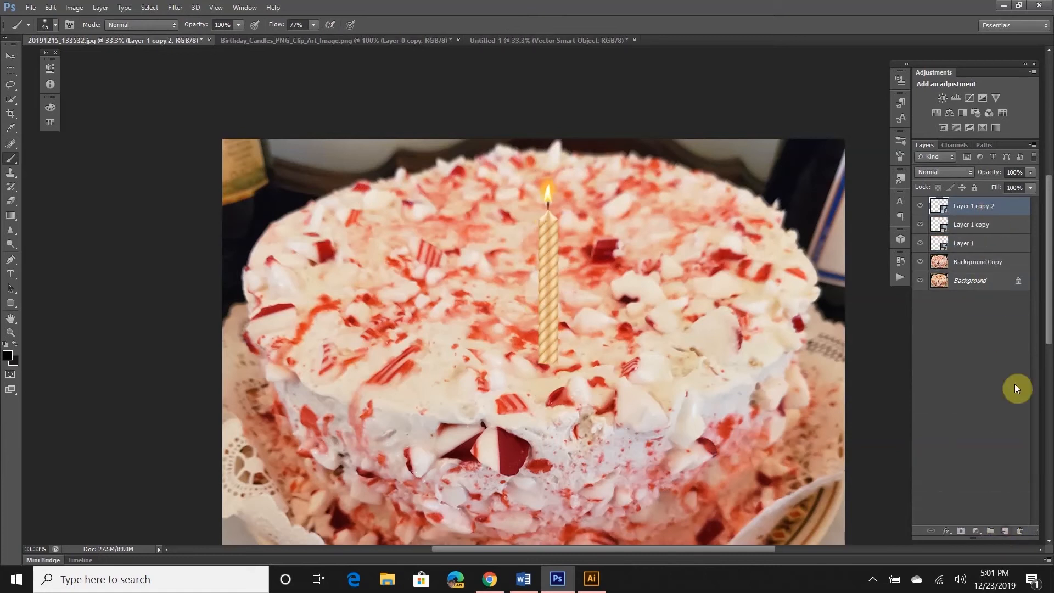
pyautogui.moveTo(1002, 208); pyautogui.dragTo(1005, 530)
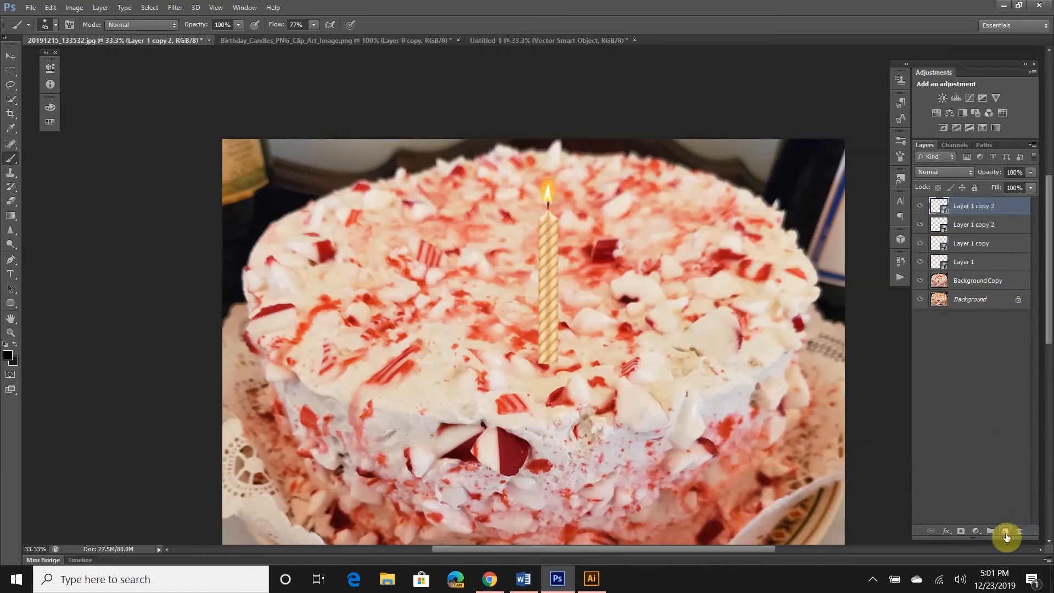
# Move the Layer 1 copy candle to the right across the cake top
pyautogui.click(975, 247)
pyautogui.hotkey('ctrl', 't')
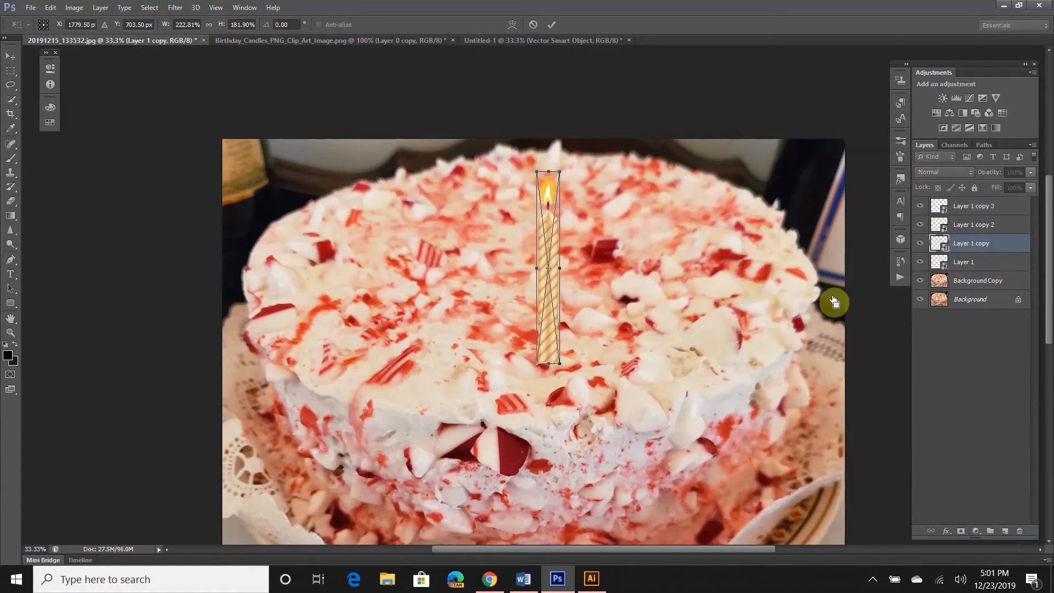
pyautogui.moveTo(549, 236); pyautogui.dragTo(652, 222)
pyautogui.press('Return')
pyautogui.press('b')
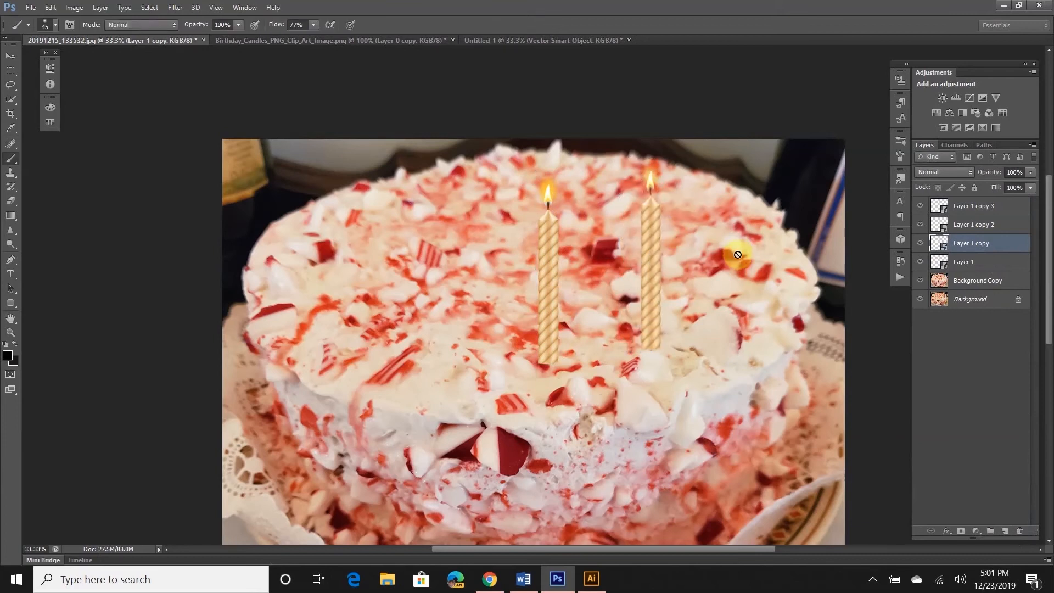
# Move the Layer 1 copy 2 candle toward the cake's left side
pyautogui.click(983, 229)
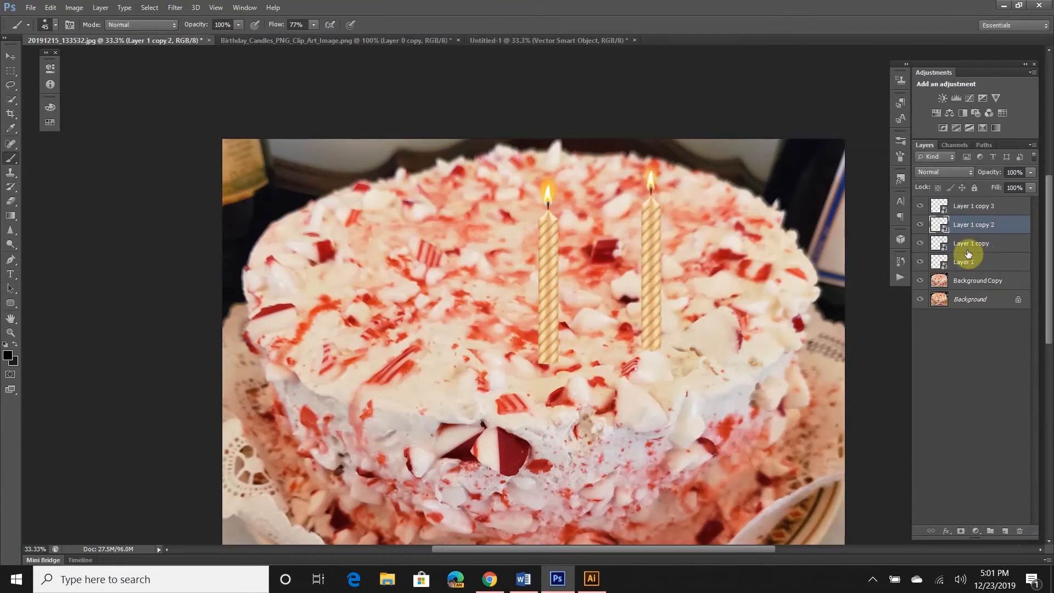
pyautogui.hotkey('ctrl', 't')
pyautogui.moveTo(555, 279); pyautogui.dragTo(434, 255)
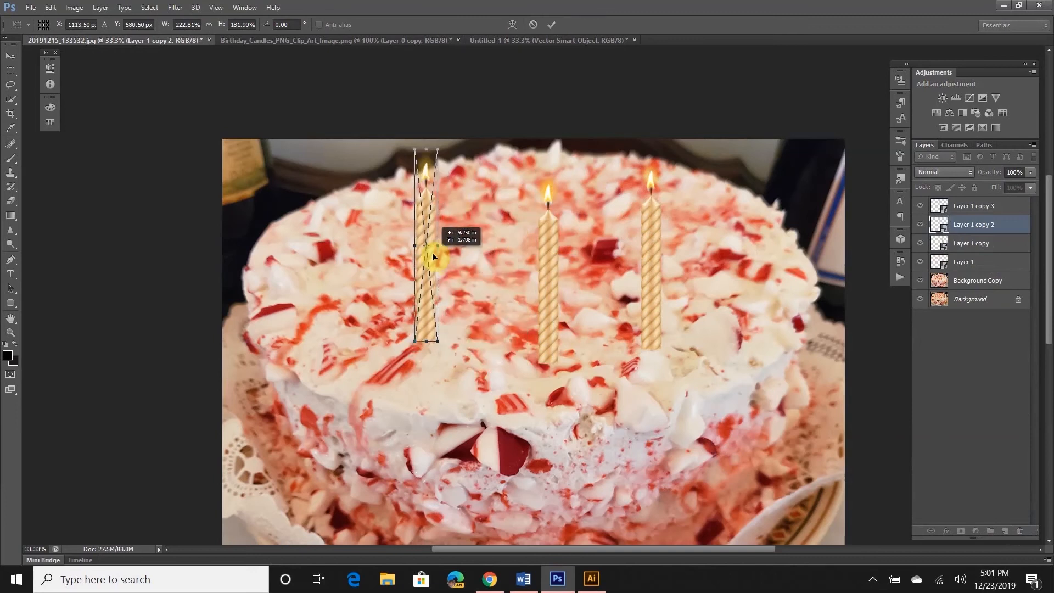
pyautogui.press('Return')
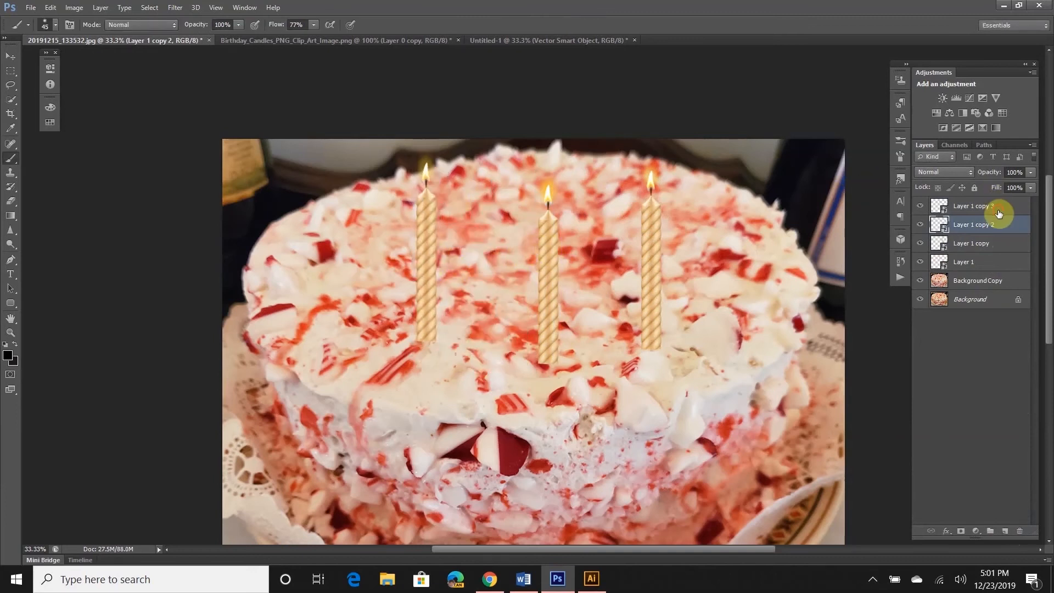
# Resize the Layer 1 copy 3 candle and place it on the cake's left edge
pyautogui.click(996, 208)
pyautogui.hotkey('ctrl', 't')
pyautogui.moveTo(556, 268); pyautogui.dragTo(482, 305)
pyautogui.moveTo(487, 364); pyautogui.dragTo(324, 279)
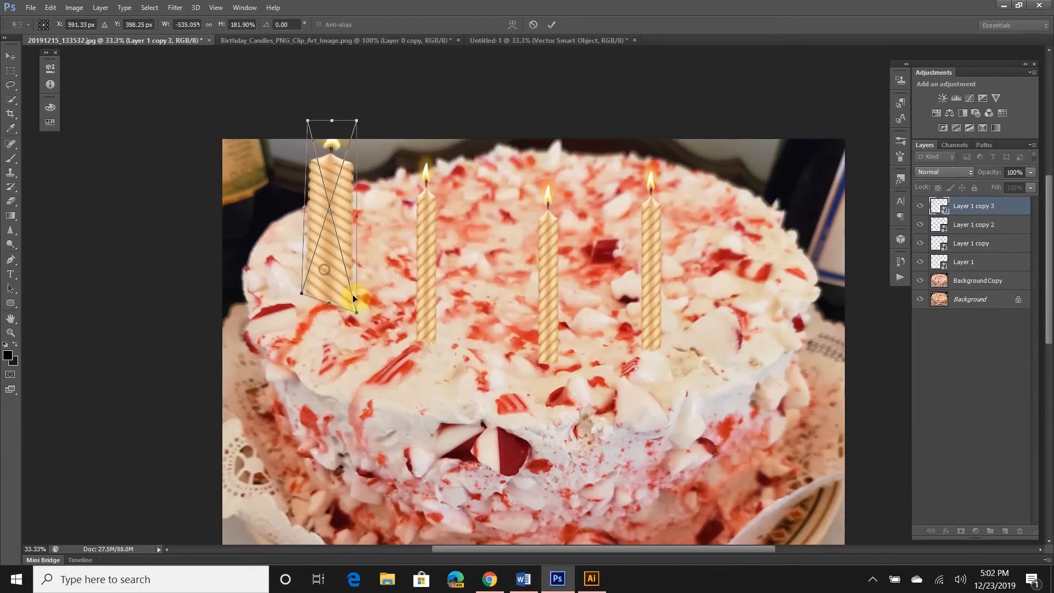
pyautogui.moveTo(343, 201); pyautogui.dragTo(347, 230)
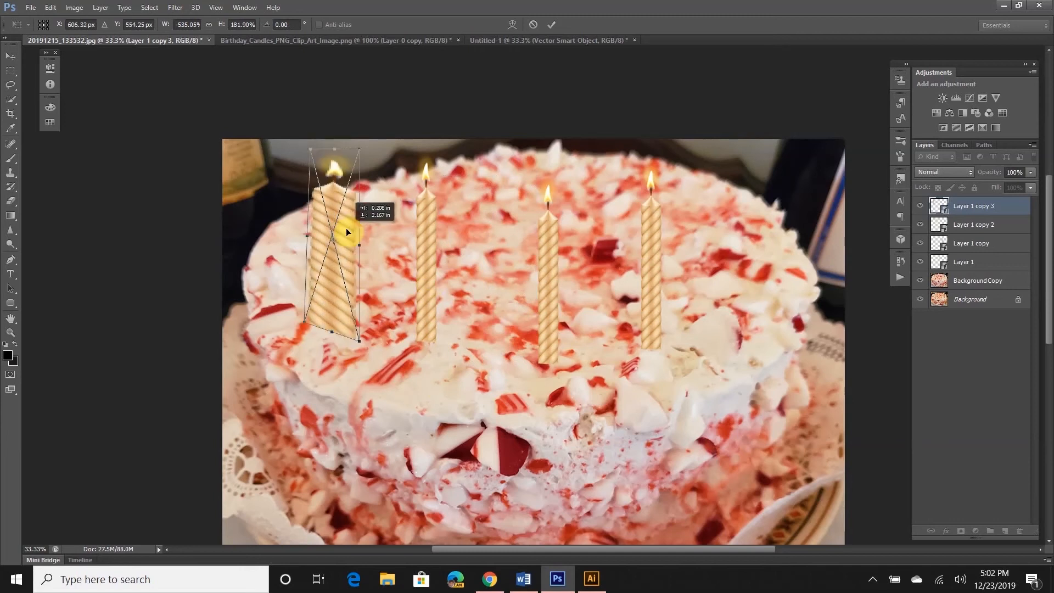
pyautogui.press('Return')
pyautogui.press('b')
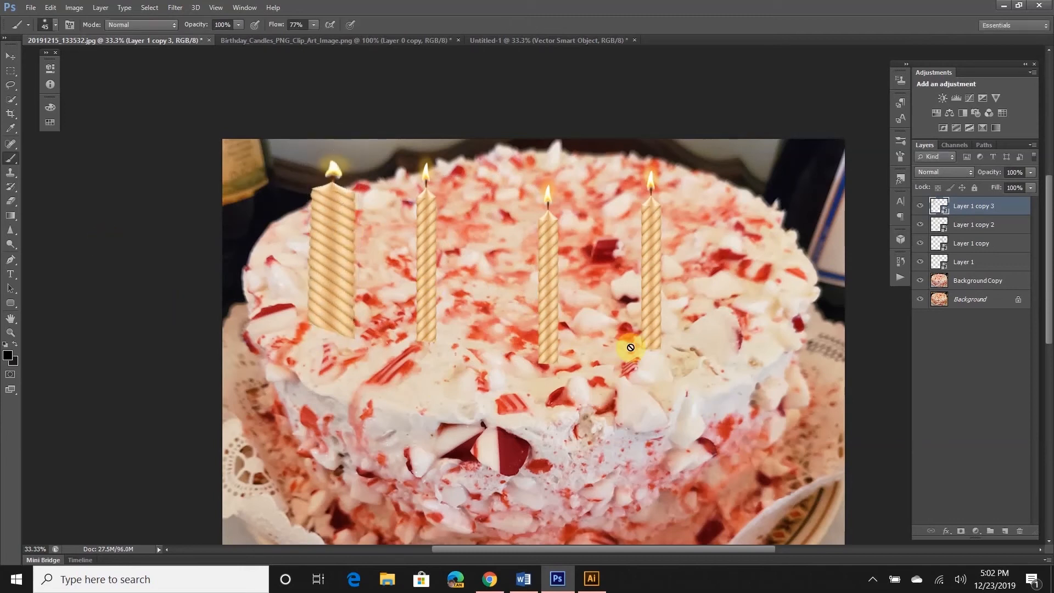
# Narrow and shrink the leftmost candle to a slim width, seated on the cake
pyautogui.hotkey('ctrl', 't')
pyautogui.moveTo(309, 236); pyautogui.dragTo(332, 216)
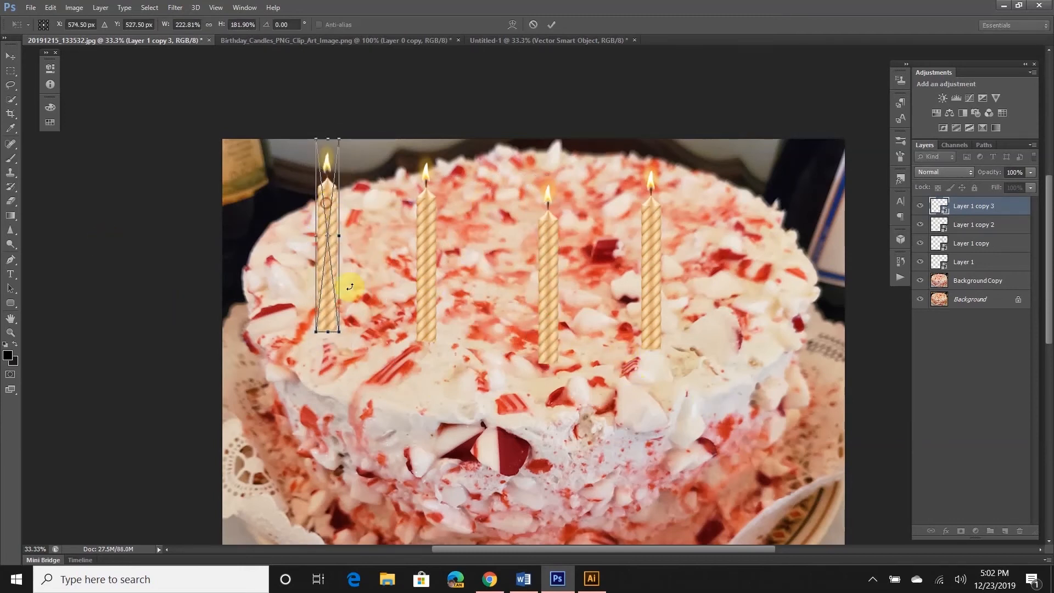
pyautogui.moveTo(335, 324); pyautogui.dragTo(337, 309)
pyautogui.moveTo(327, 200); pyautogui.dragTo(344, 212)
pyautogui.press('Return')
pyautogui.press('b')
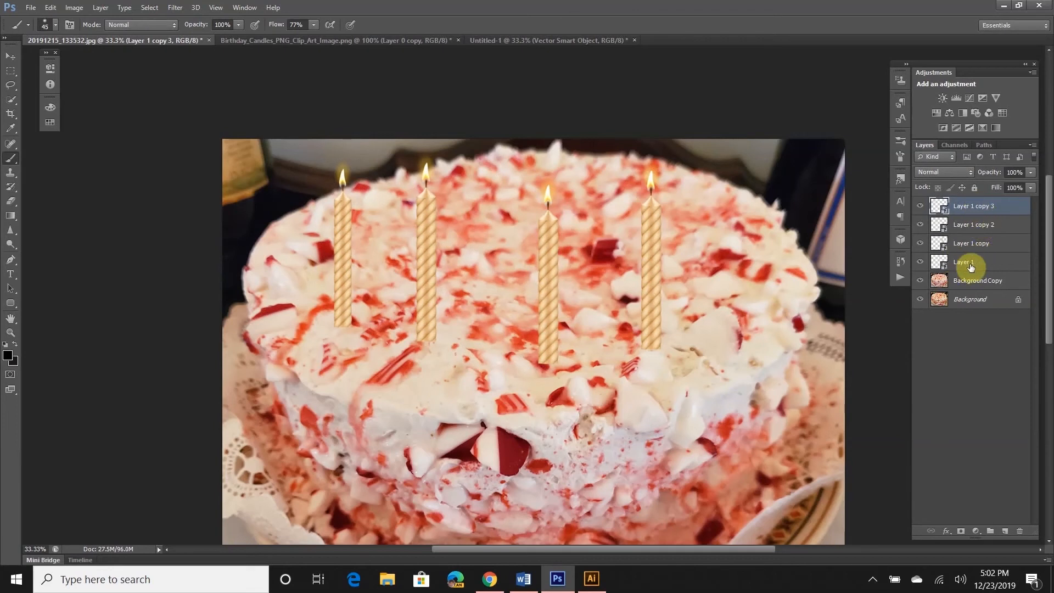
pyautogui.click(939, 265)
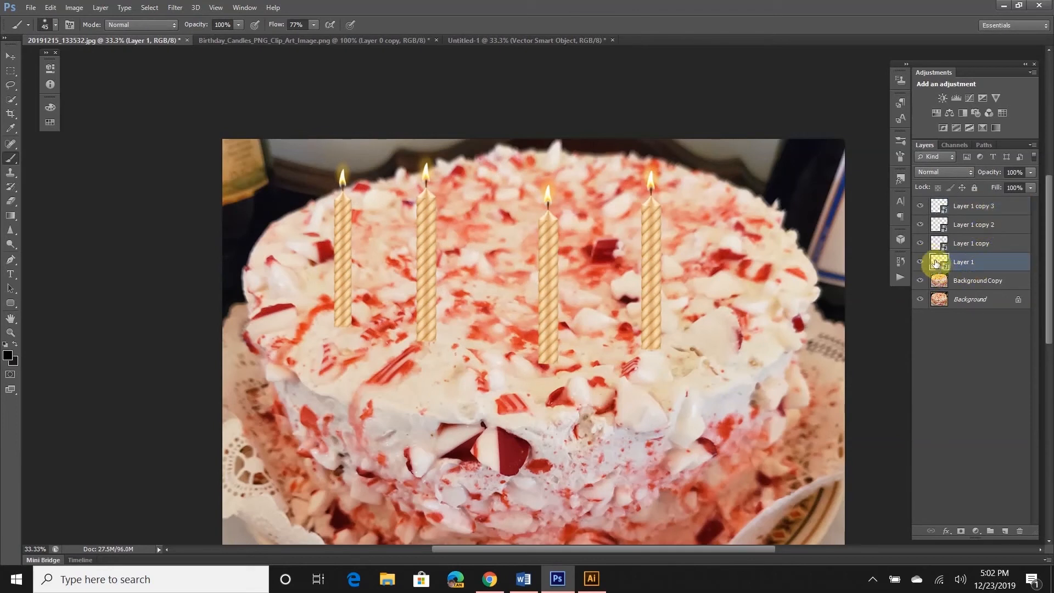
# Open Layer 1's candle smart object as the separate Layer 13.psb document
pyautogui.doubleClick(938, 264)
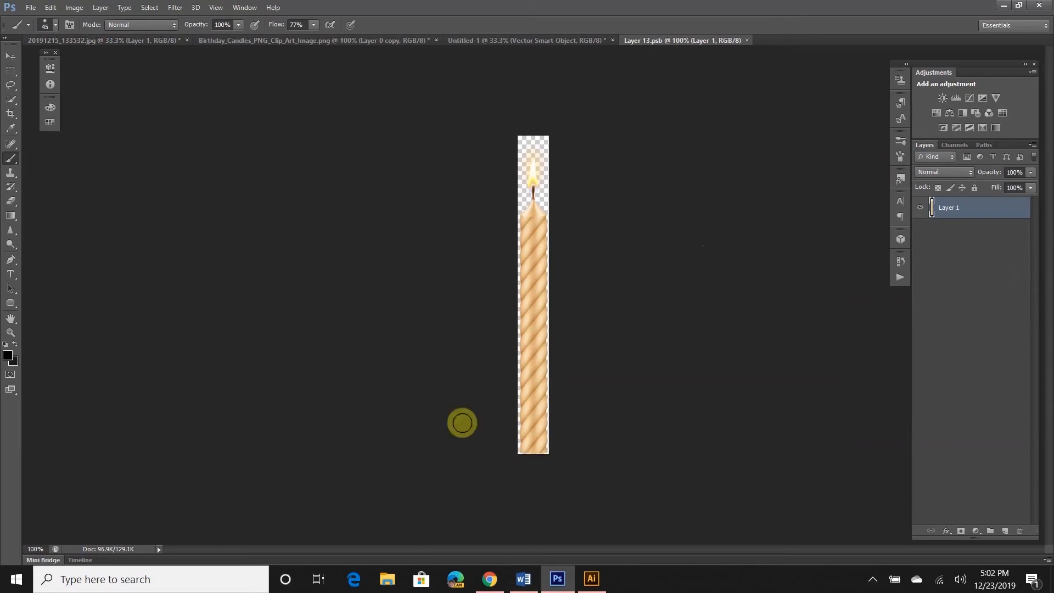
pyautogui.click(105, 41)
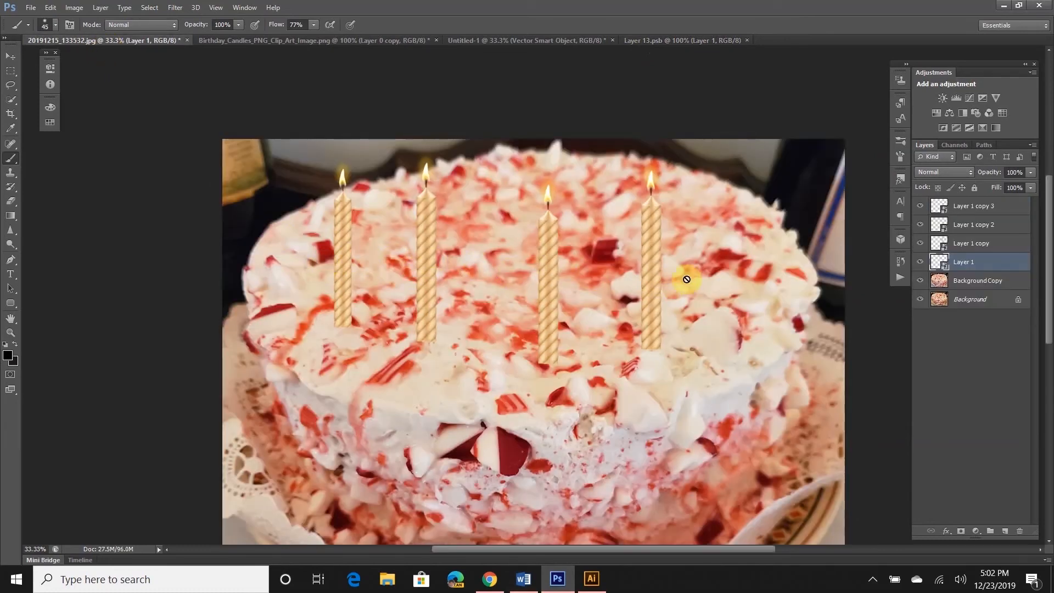
pyautogui.click(646, 40)
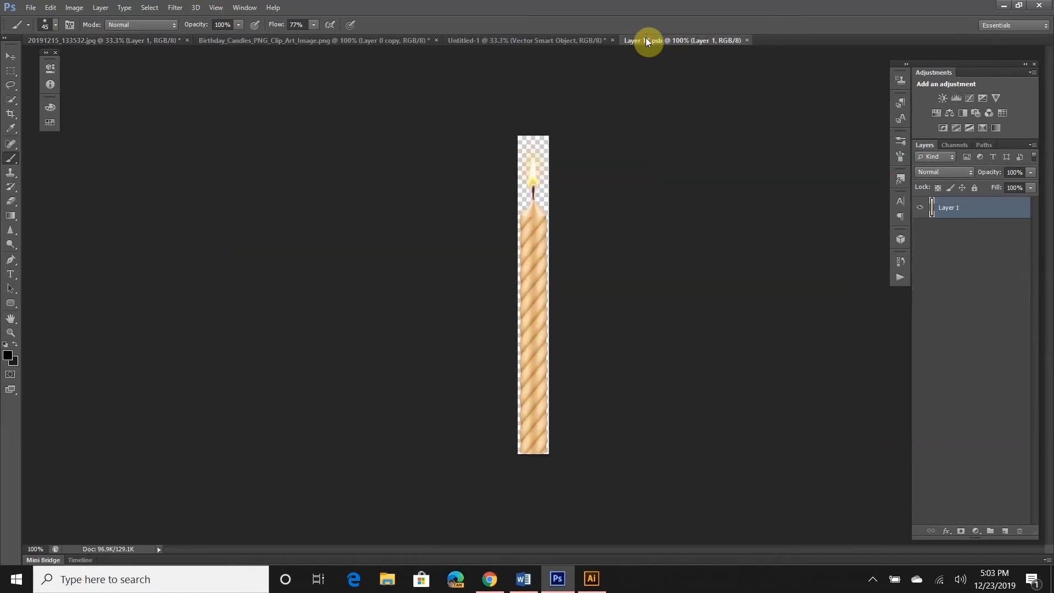
# Add a Hue/Saturation adjustment with Saturation +100 and Hue -147 to turn the candle purple
pyautogui.click(933, 113)
pyautogui.moveTo(126, 160); pyautogui.dragTo(182, 160)
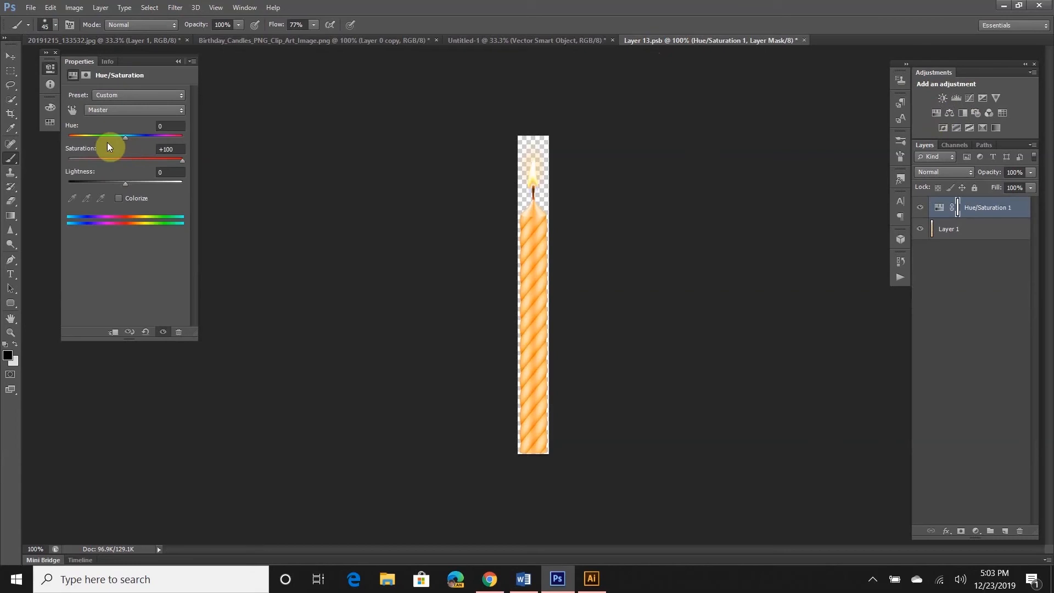
pyautogui.moveTo(126, 136); pyautogui.dragTo(76, 139)
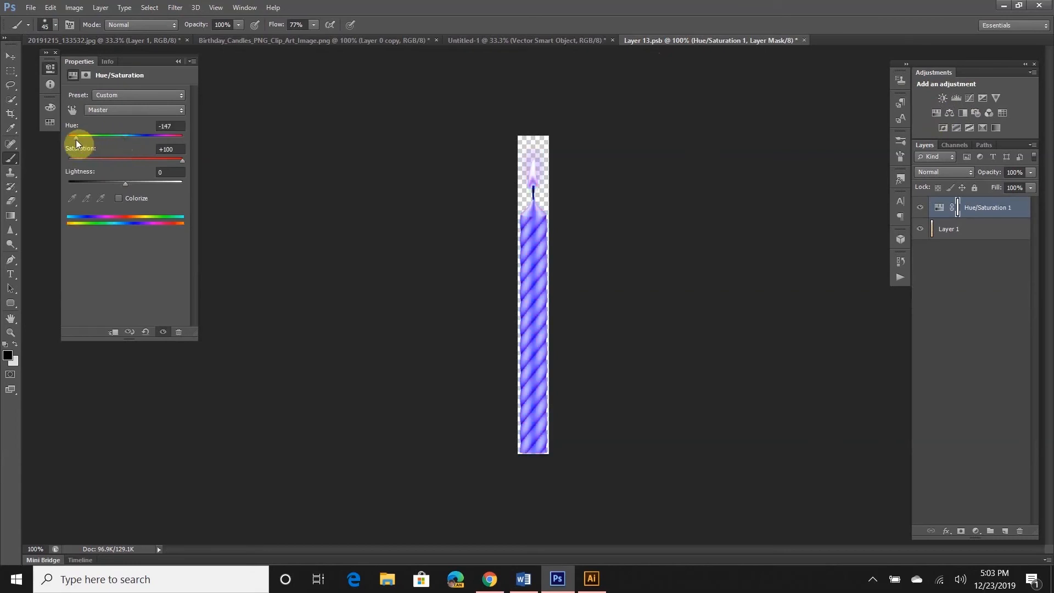
pyautogui.click(177, 61)
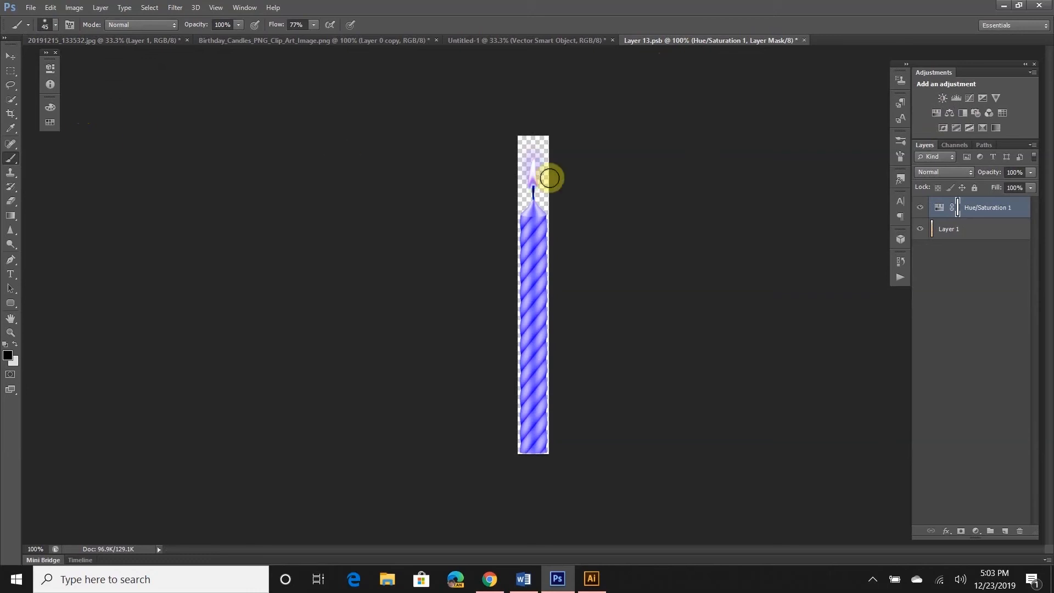
# Paint the adjustment mask over the flame to restore its natural yellow colour
pyautogui.moveTo(542, 184); pyautogui.dragTo(533, 182)
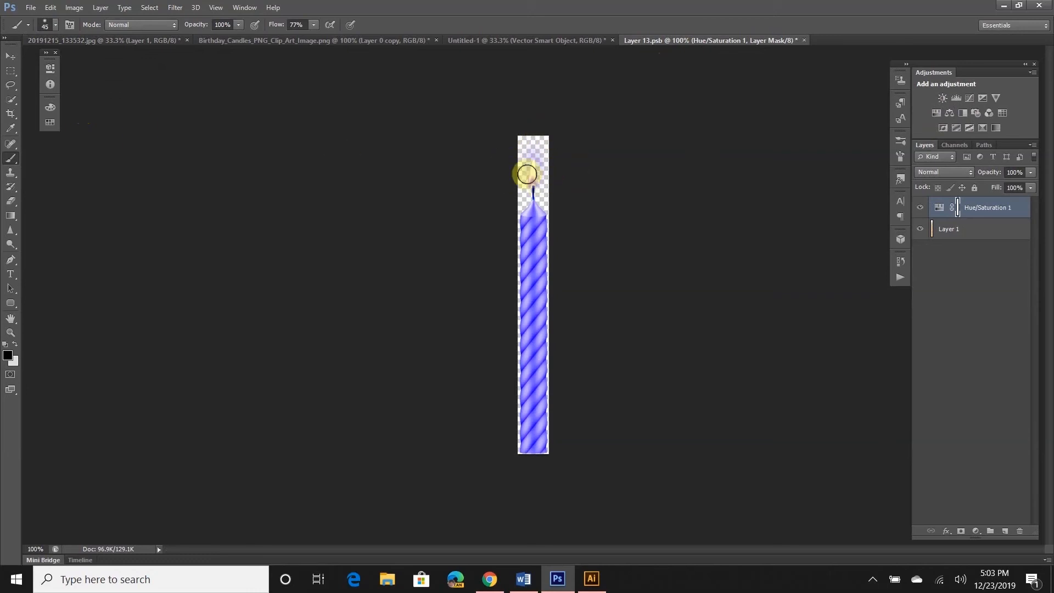
pyautogui.hotkey('ctrl', 'z')
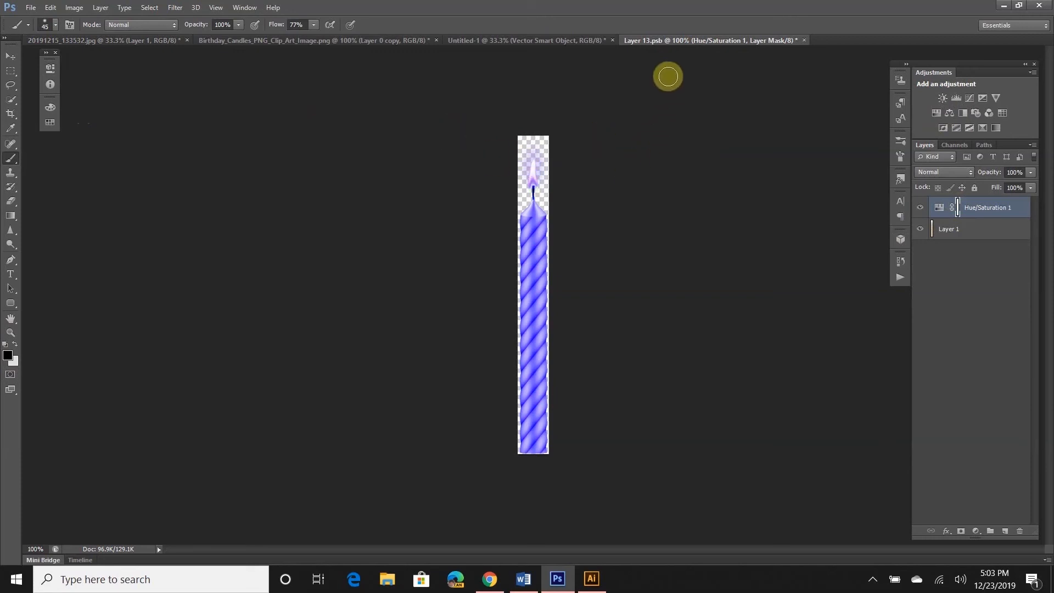
pyautogui.moveTo(544, 173)
pyautogui.mouseDown()
pyautogui.moveTo(534, 172)
pyautogui.moveTo(546, 141)
pyautogui.moveTo(517, 170)
pyautogui.moveTo(537, 139)
pyautogui.mouseUp()
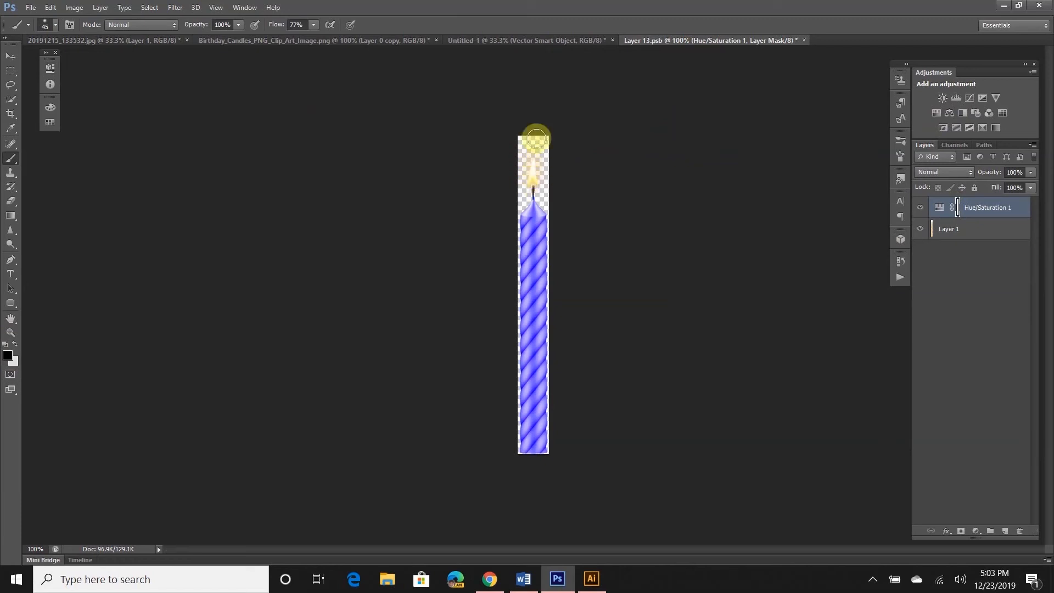
pyautogui.moveTo(569, 280)
pyautogui.mouseDown()
pyautogui.moveTo(523, 353)
pyautogui.moveTo(555, 362)
pyautogui.mouseUp()
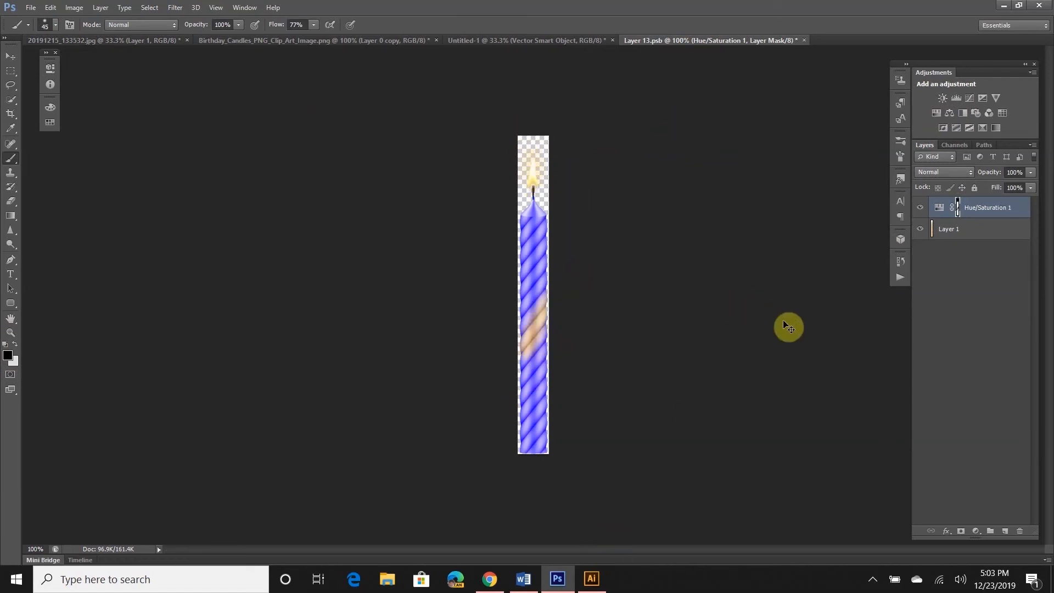
pyautogui.hotkey('ctrl', 'z')
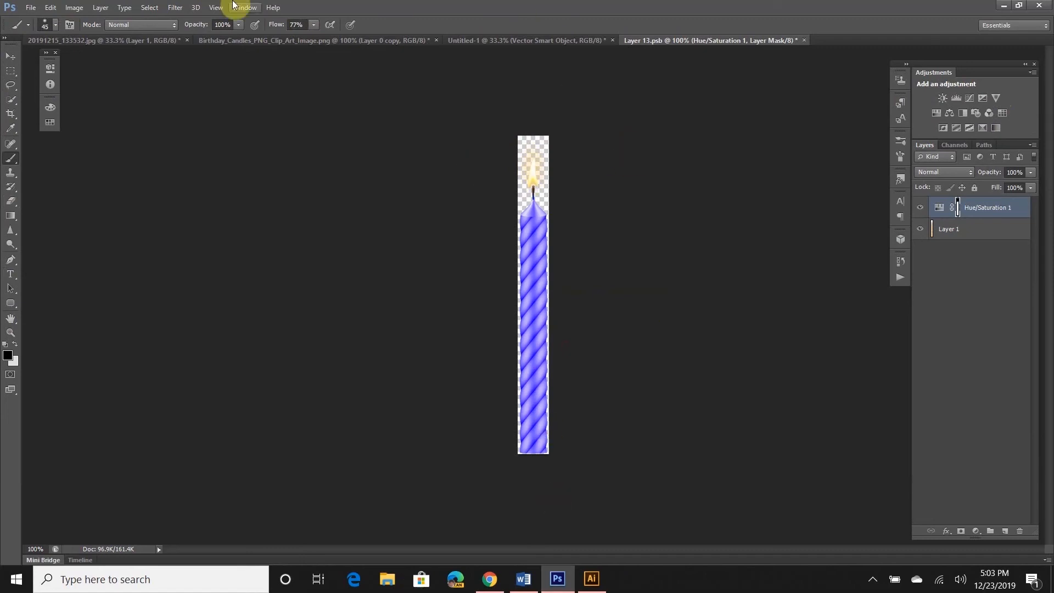
# Save the candle contents document in place
pyautogui.click(31, 8)
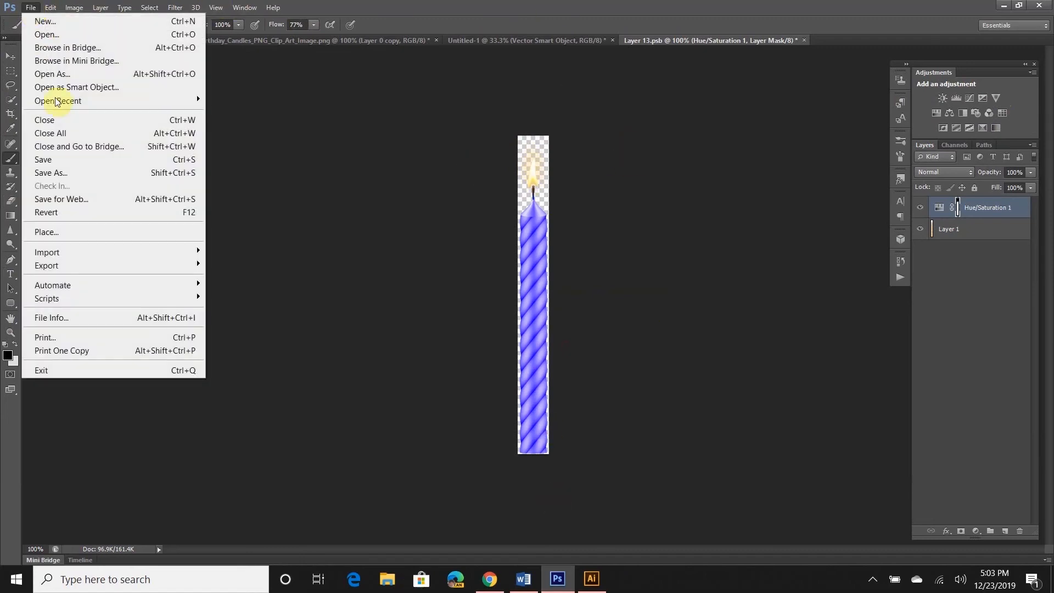
pyautogui.click(64, 159)
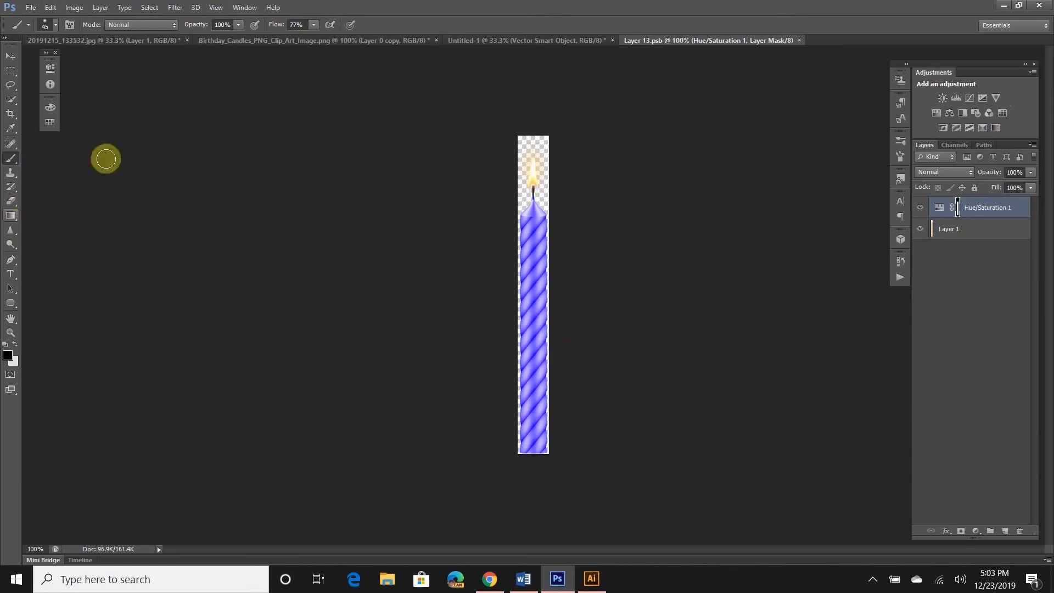
pyautogui.click(31, 8)
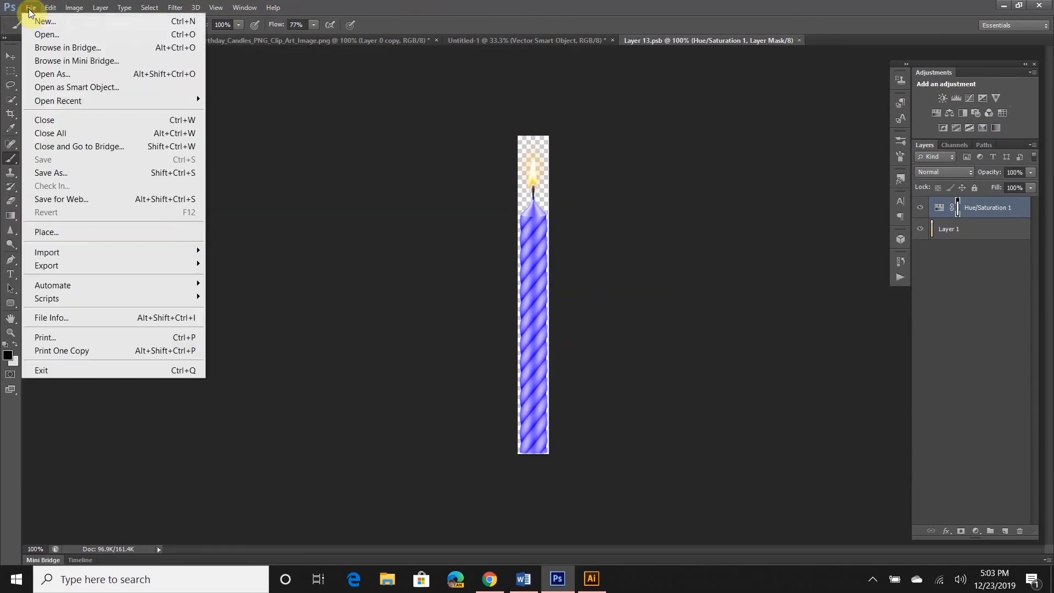
pyautogui.click(52, 172)
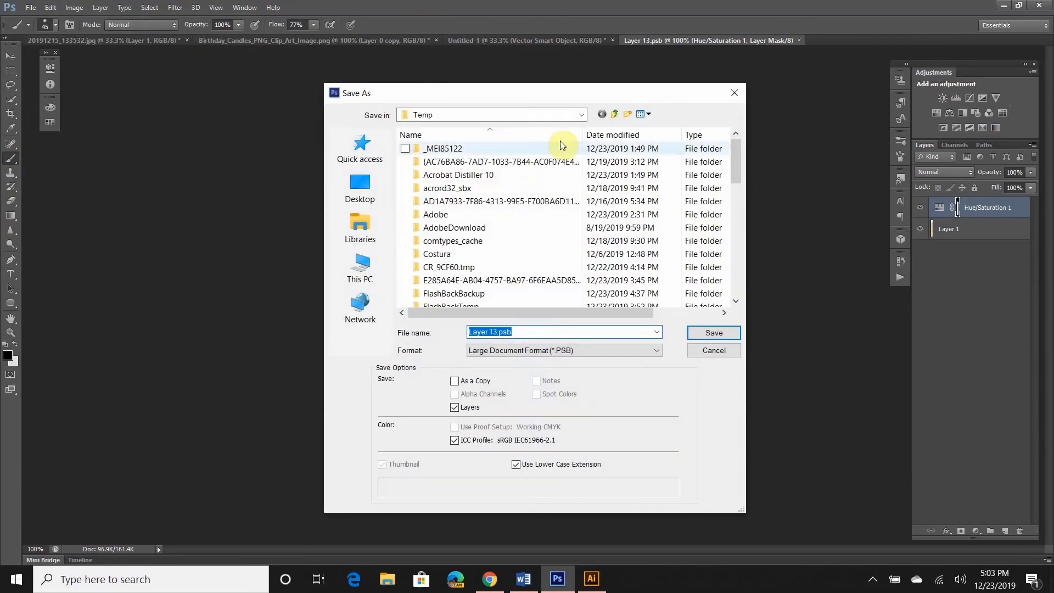
# Save a copy as Layer 13.psb in the ps25 folder, accepting the Photoshop format options
pyautogui.click(360, 267)
pyautogui.doubleClick(478, 311)
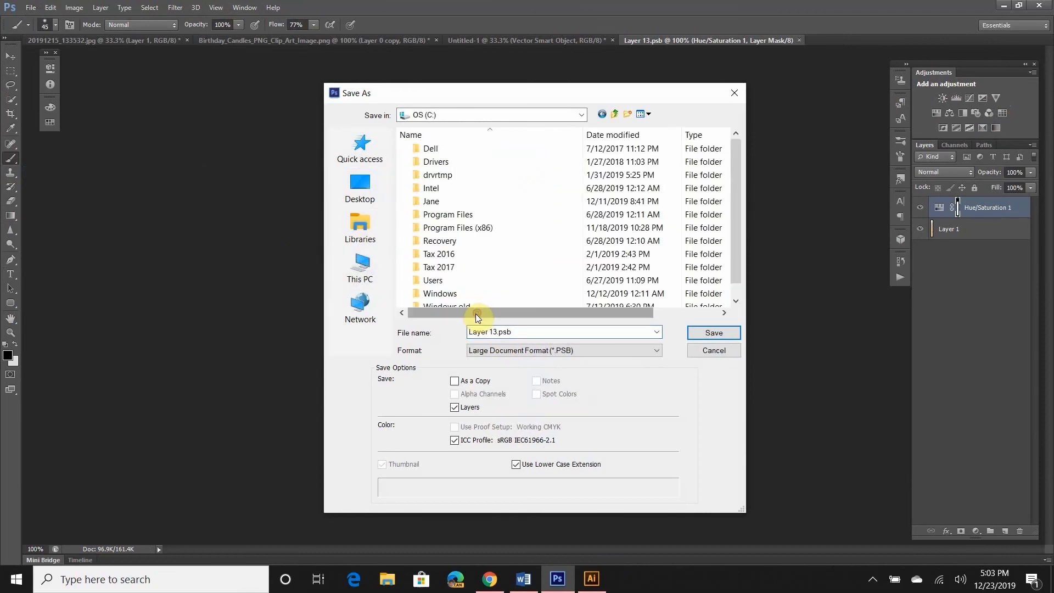
pyautogui.doubleClick(465, 199)
pyautogui.doubleClick(462, 187)
pyautogui.doubleClick(461, 149)
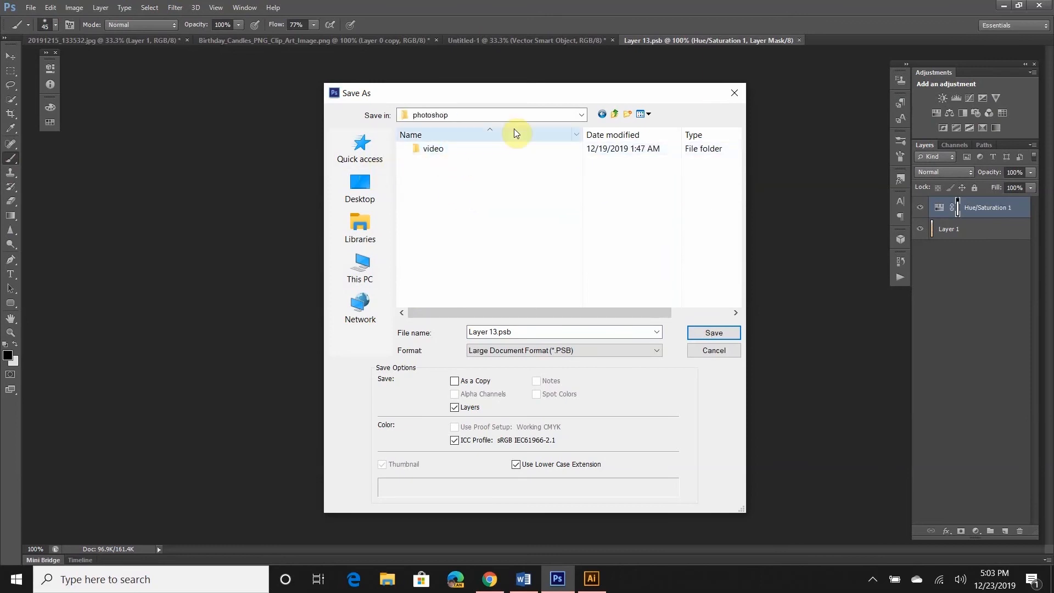
pyautogui.click(615, 113)
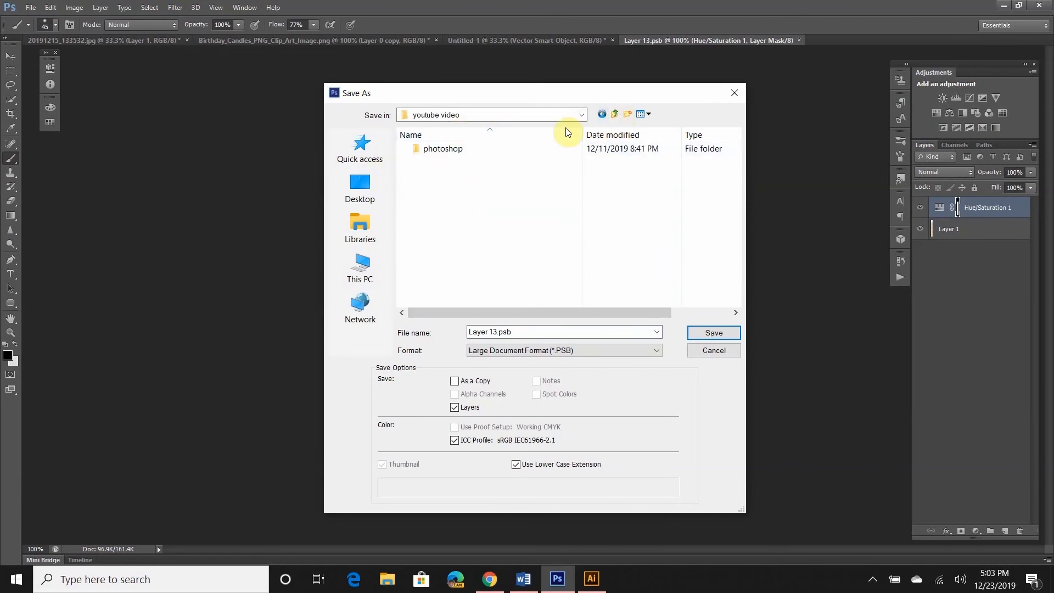
pyautogui.click(615, 114)
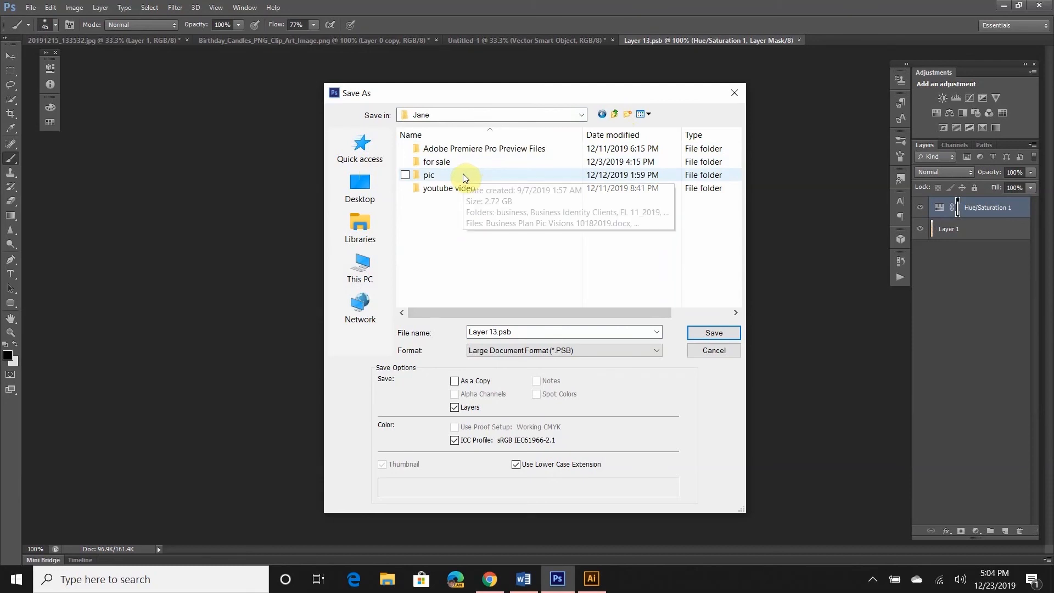
pyautogui.doubleClick(453, 188)
pyautogui.doubleClick(445, 202)
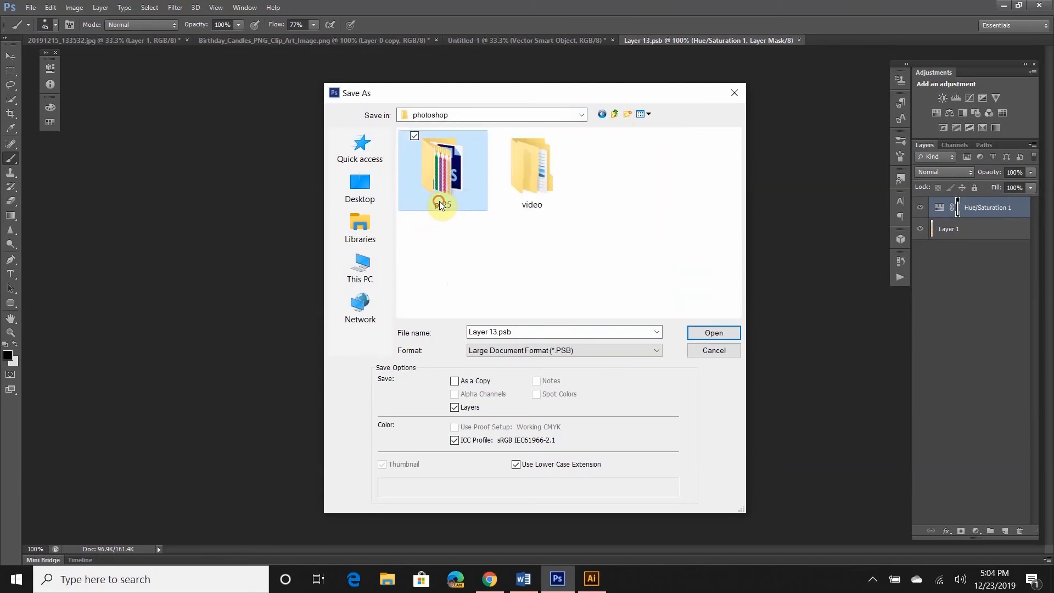
pyautogui.doubleClick(440, 201)
pyautogui.click(712, 334)
pyautogui.click(660, 182)
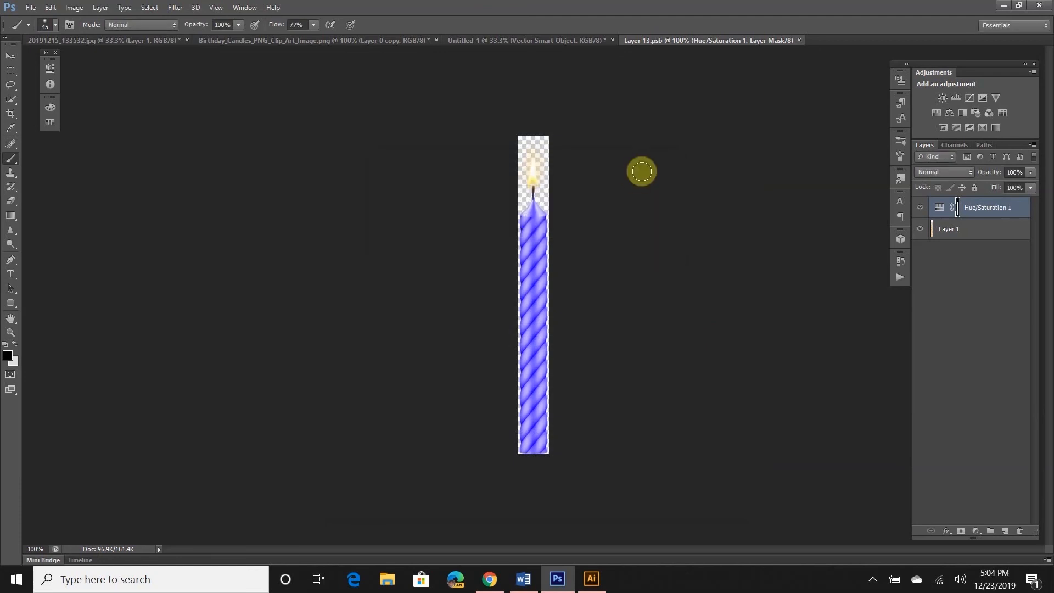
# Close Layer 13.psb and fit the cake photo on screen showing all four recoloured candles
pyautogui.click(800, 40)
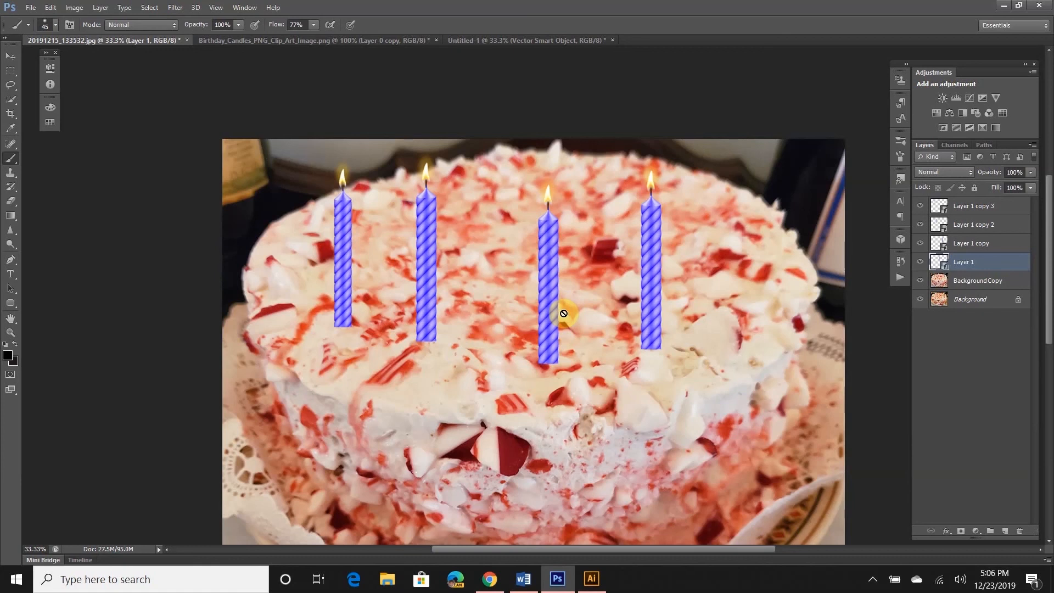
pyautogui.hotkey('ctrl', '0')
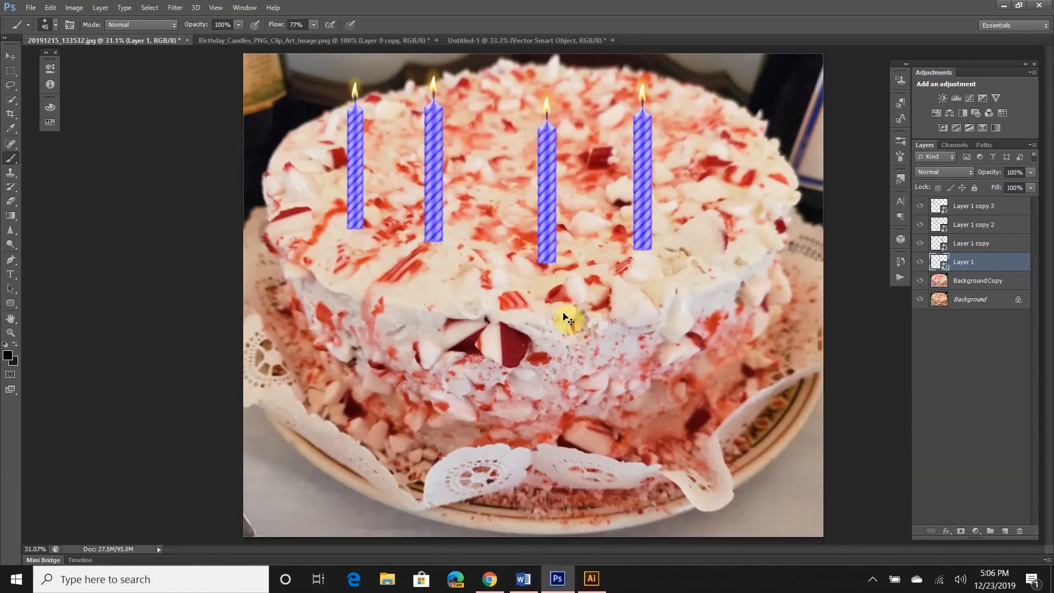